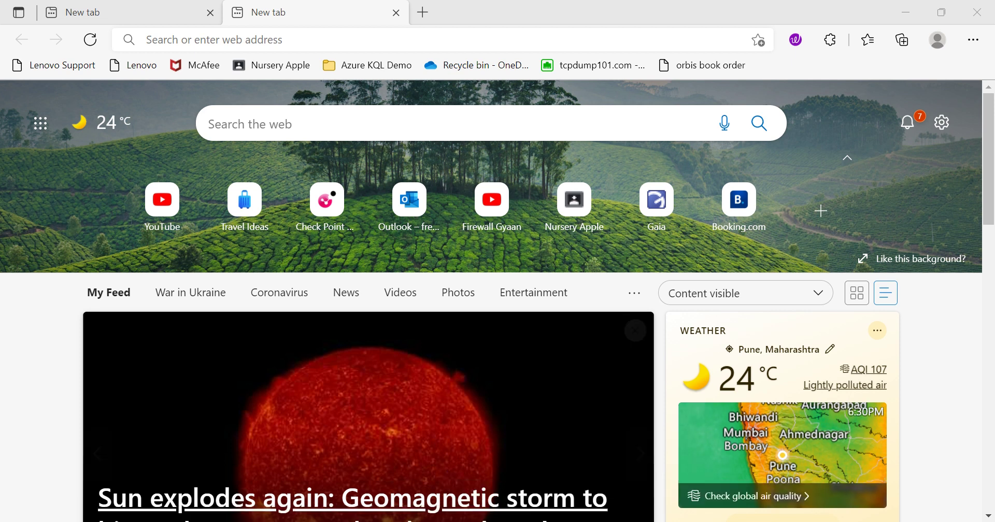
- Bring up the Windows search panel over the Edge new tab page with Win+S
key("super+s")
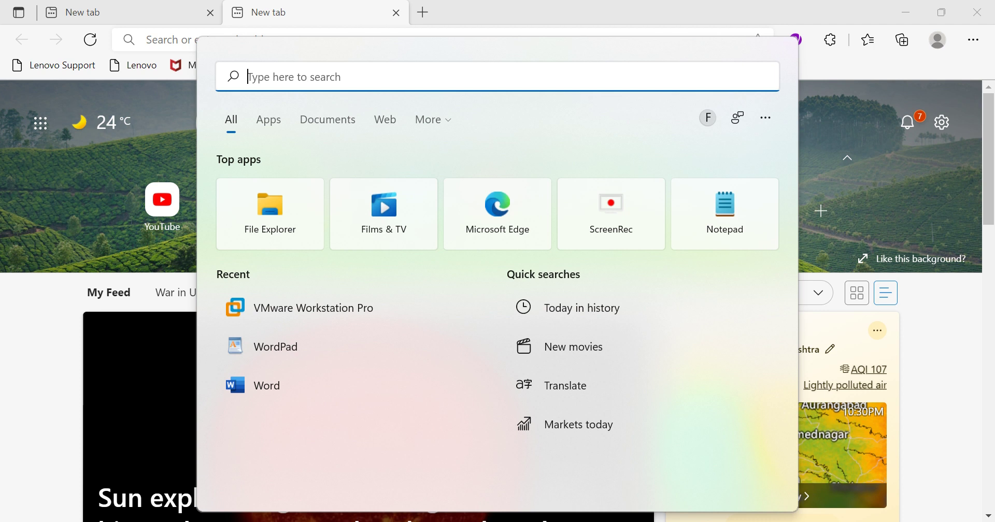
- Launch PuTTY from Windows search and connect over SSH to 192.168.1.100
type("putty")
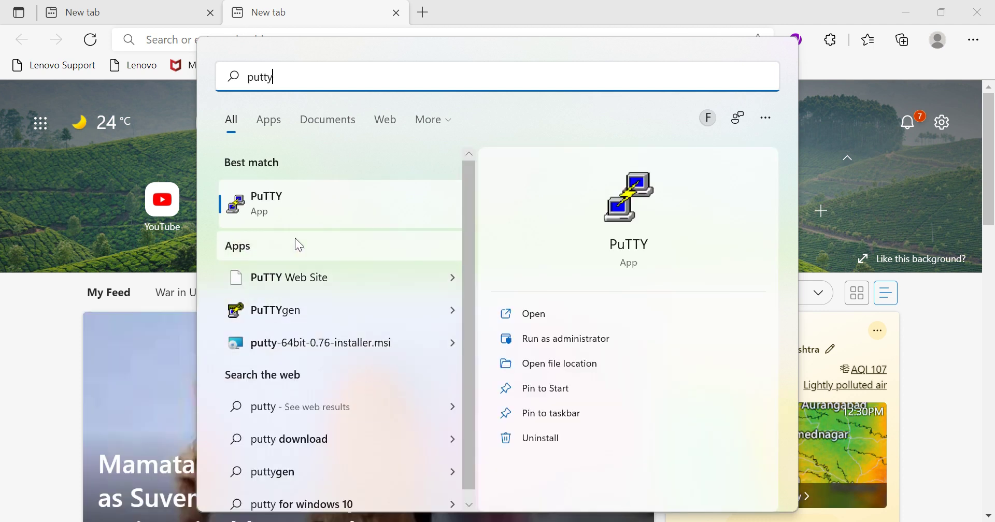
left_click(317, 205)
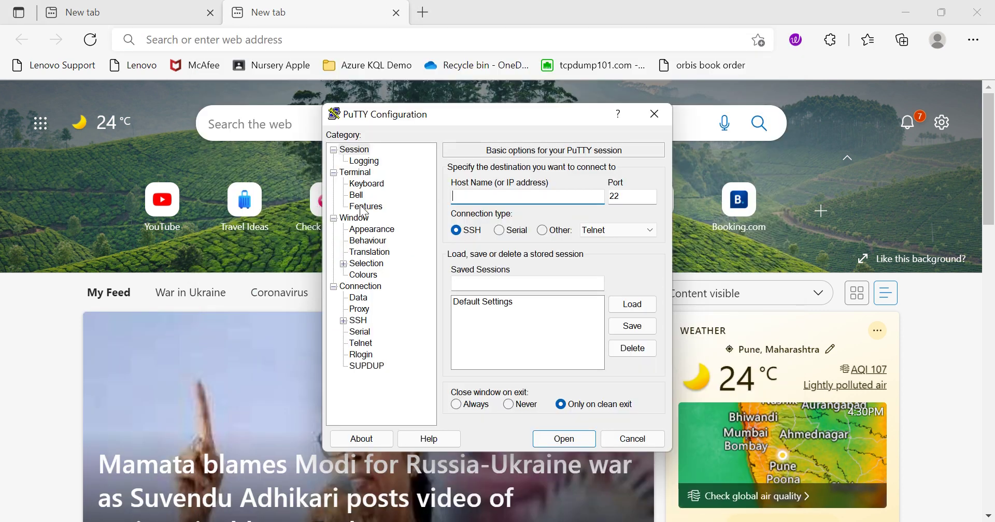
type("192.168.1")
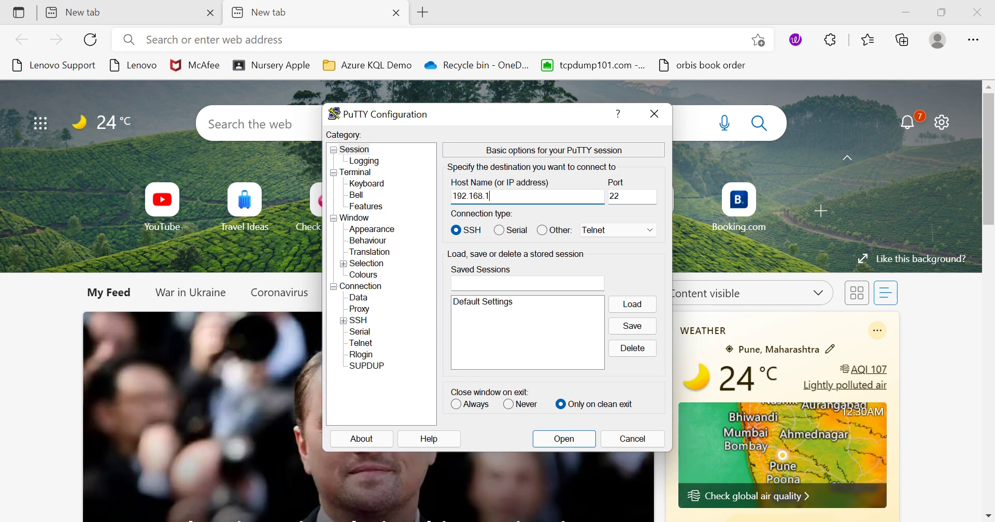
type(".100")
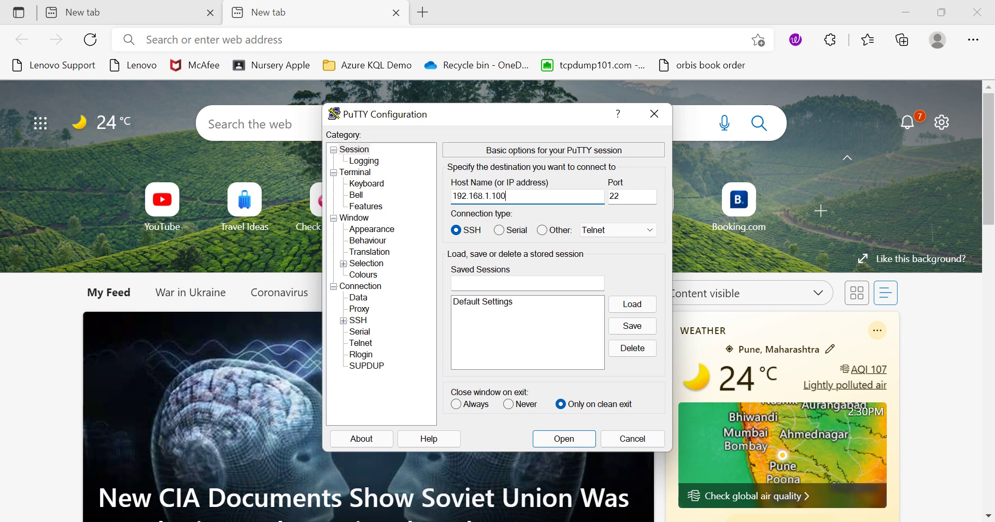
left_click(587, 441)
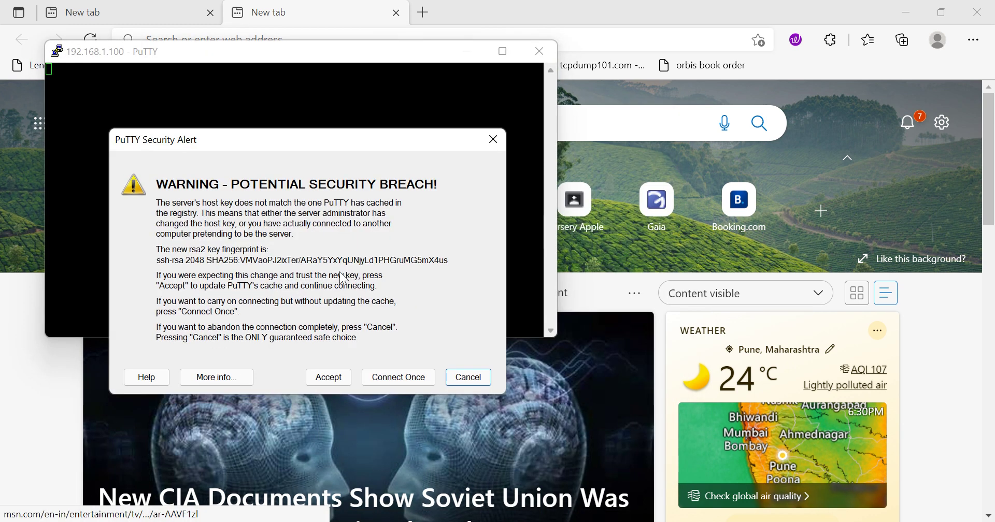
- Accept the new host key, log in as admin, and try the expert command
left_click(323, 382)
type("admi")
type("n")
key("Return")
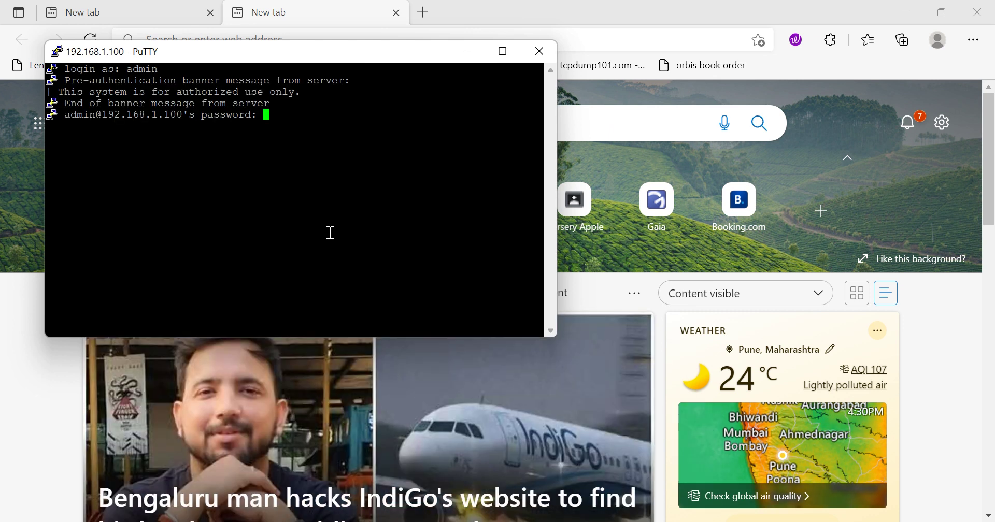
key("Return")
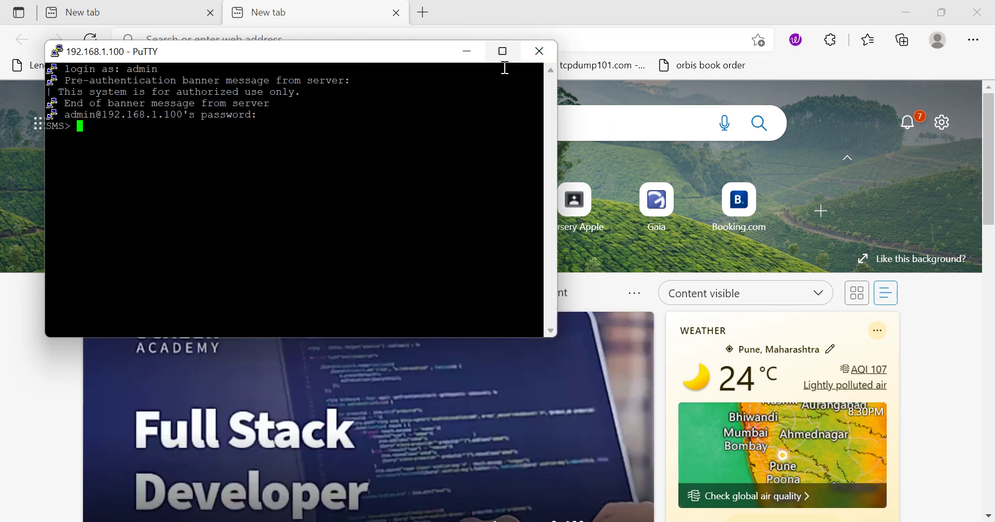
type("e")
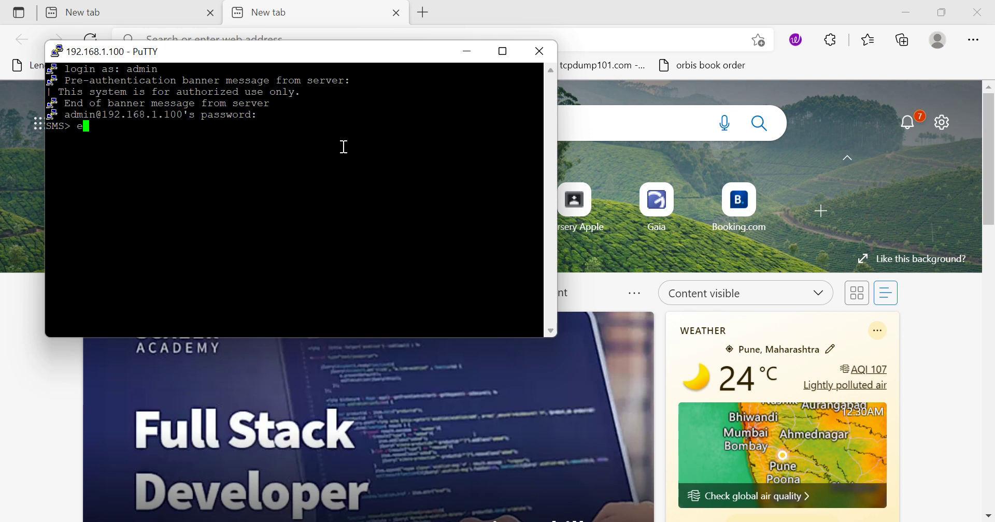
type("xpert")
key("Return")
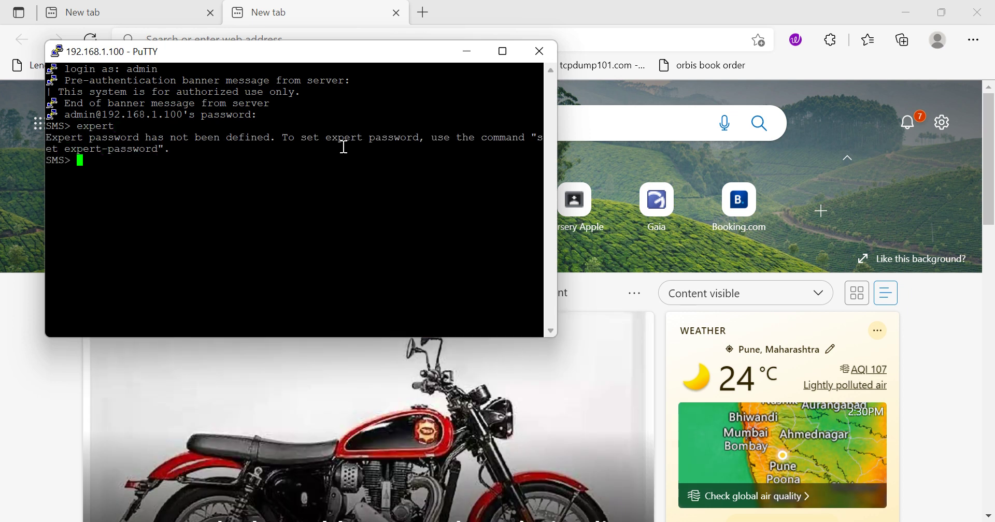
- Minimize Edge and maximize the PuTTY terminal window
left_click(913, 16)
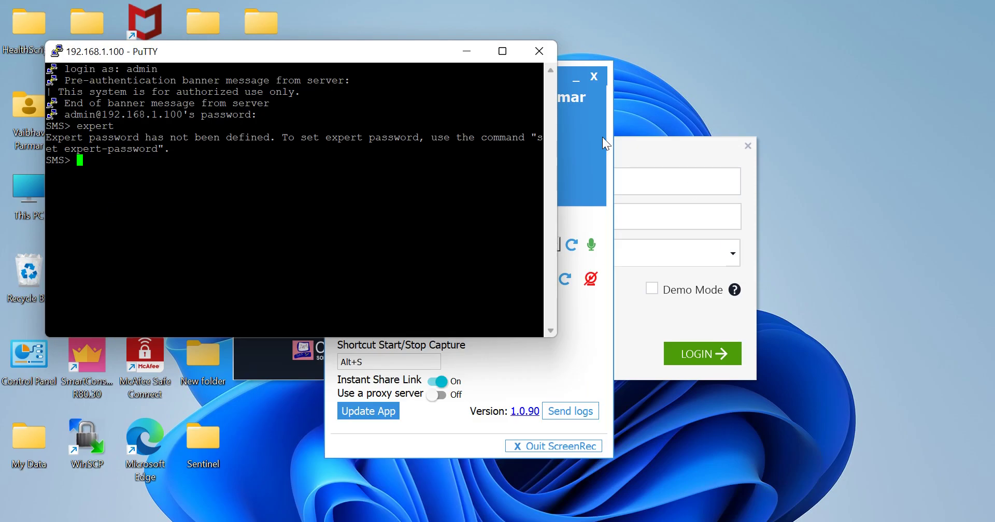
left_click(597, 76)
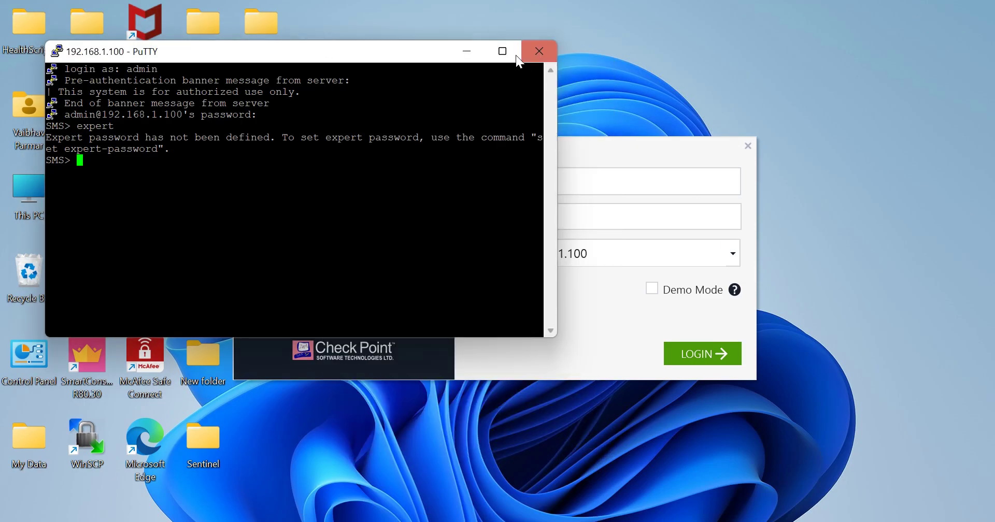
left_click(502, 51)
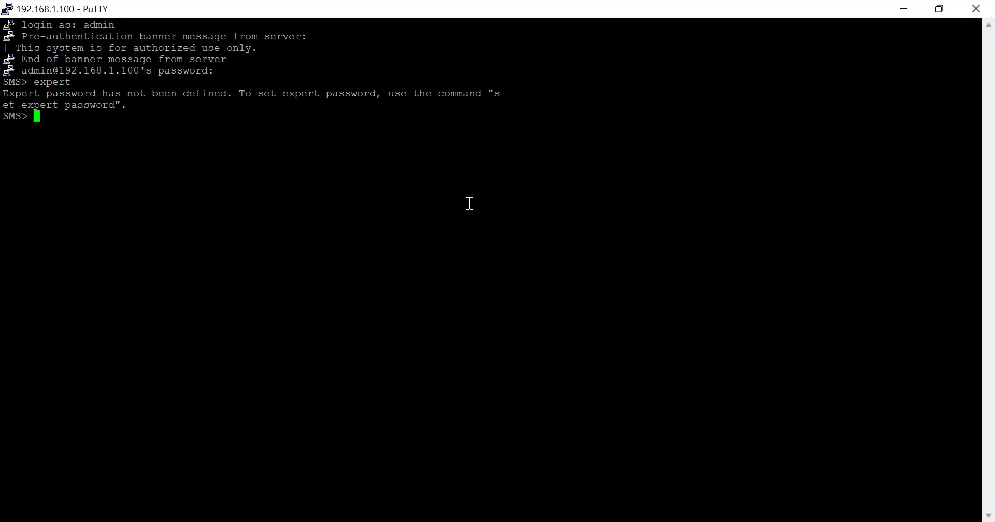
- Define a new expert password with set expert-password, entering it twice
type("set ex")
key("Tab")
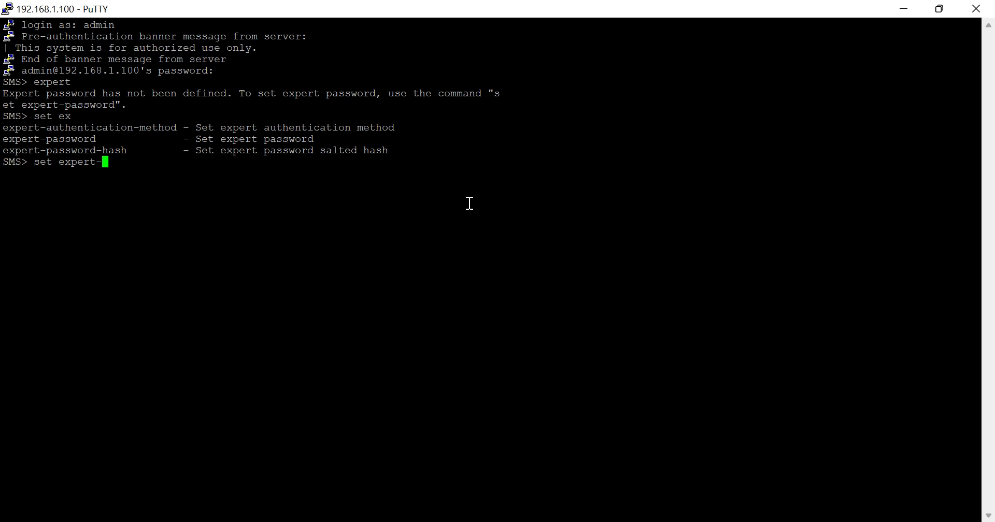
type("pa")
key("Tab")
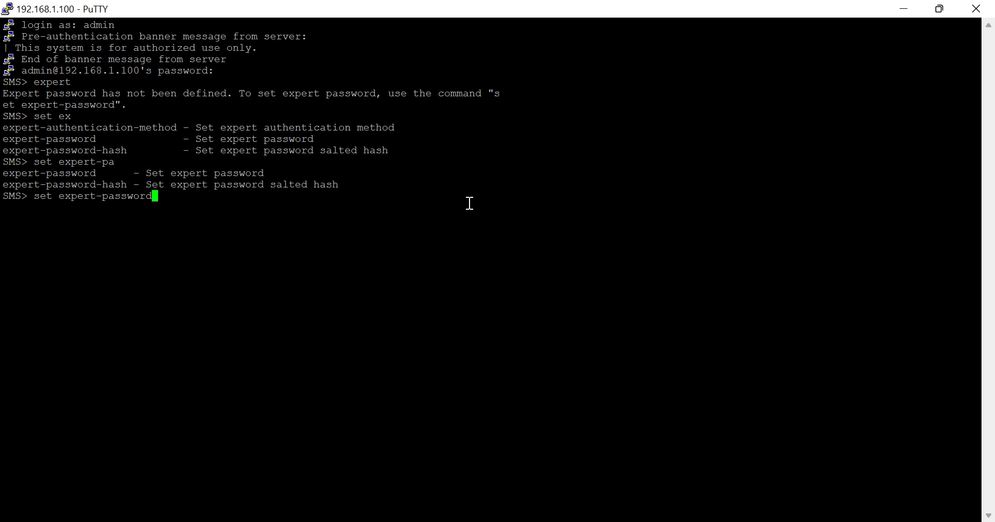
key("Return")
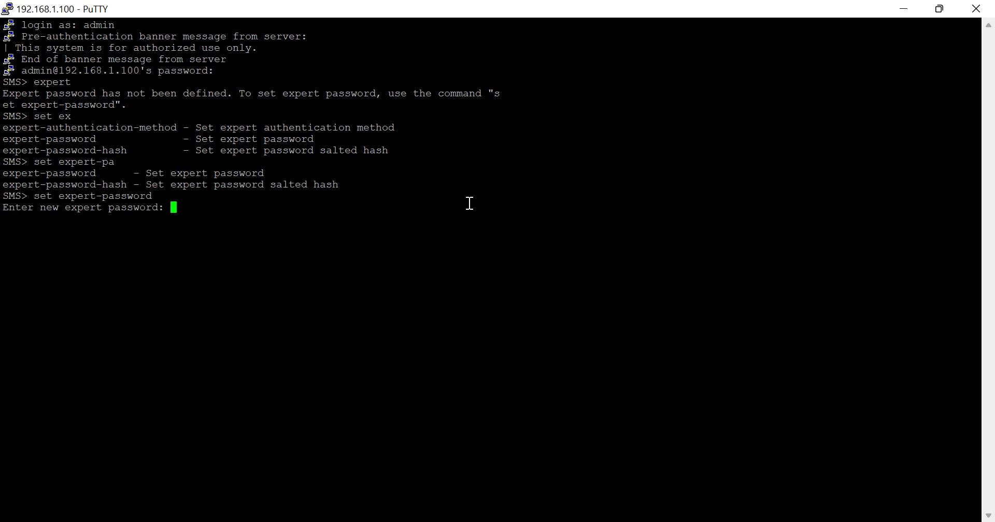
key("Return")
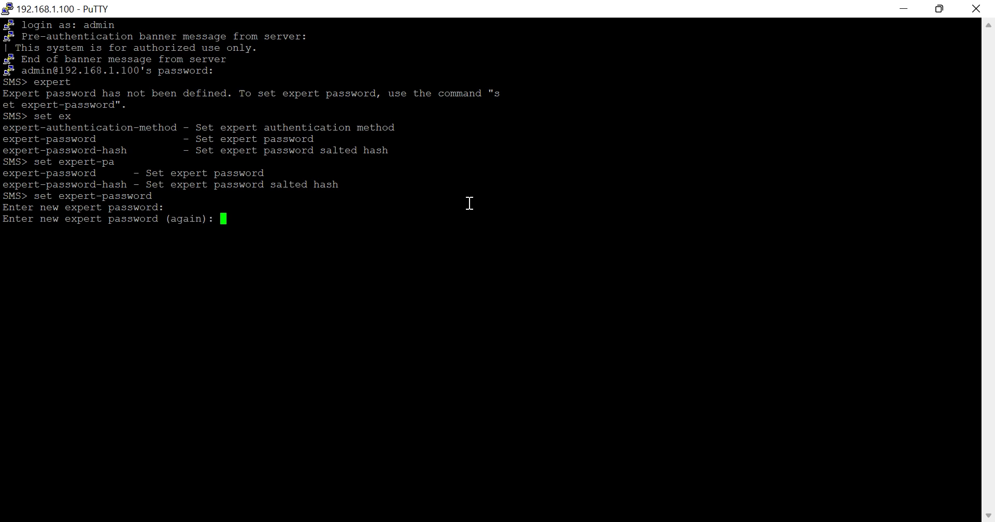
key("Return")
- Store the settings with save config
type("save config")
key("Return")
- Enter expert mode using the newly set expert password
key("Return")
key("Return")
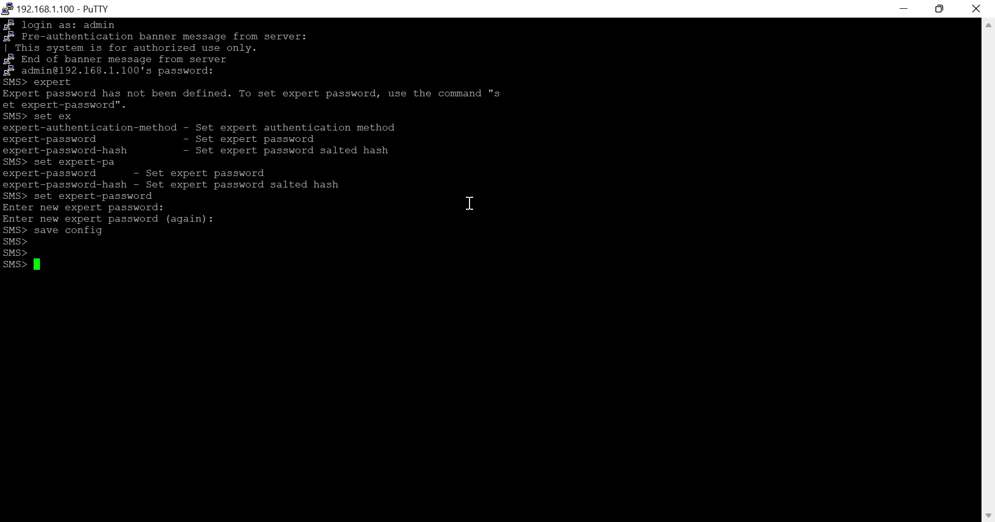
type("expert")
key("Return")
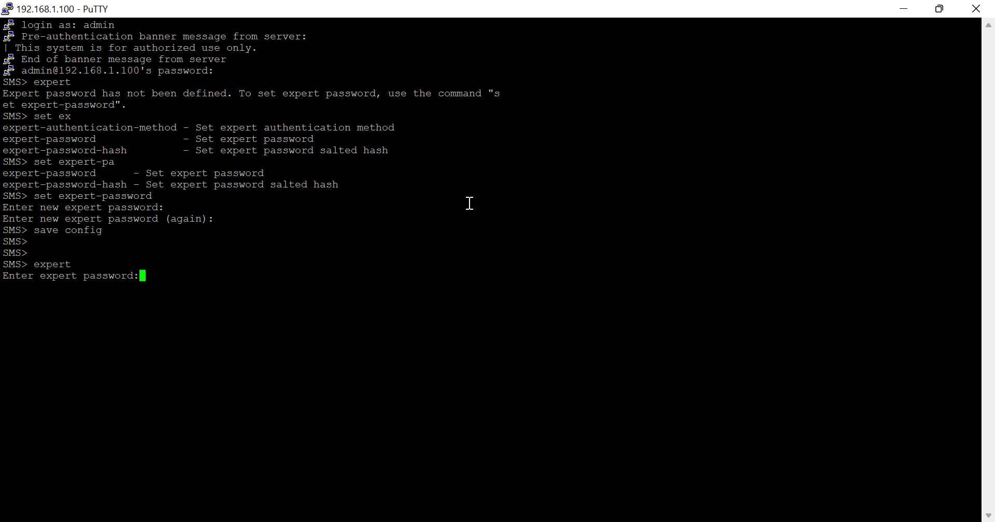
key("Return")
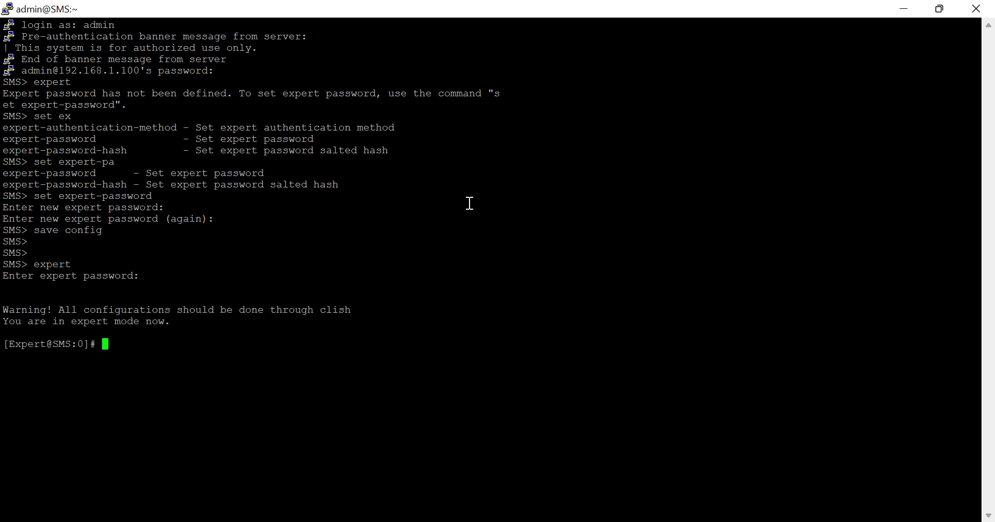
- Clear the PuTTY terminal screen
type("clear")
key("Return")
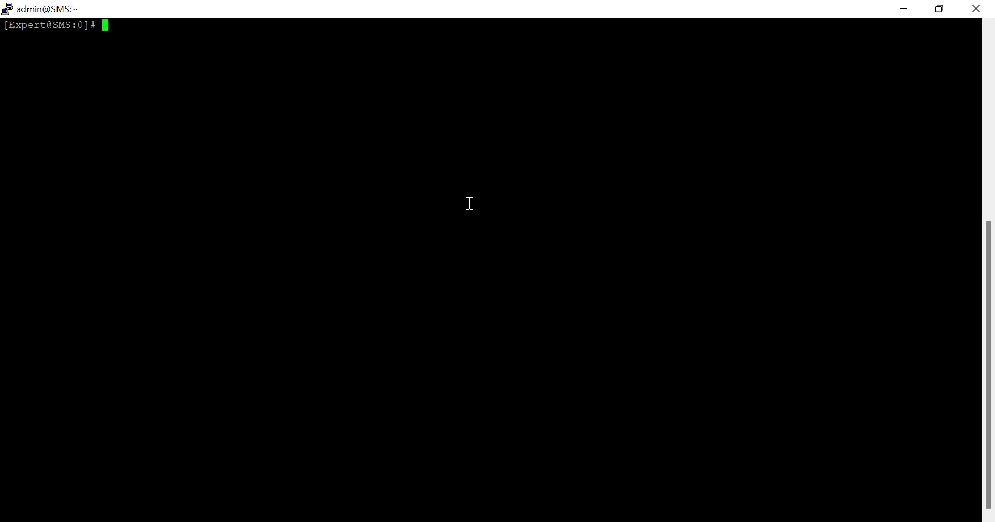
key("Return")
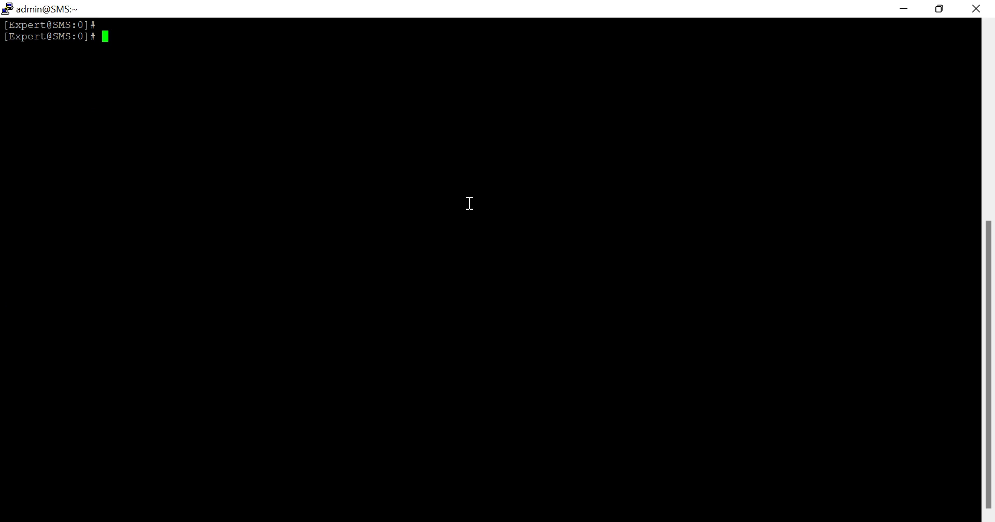
- Run cplic print, check the 25Apr2022 licence expiration, and switch to VMware Workstation
type("cplic print")
key("Return")
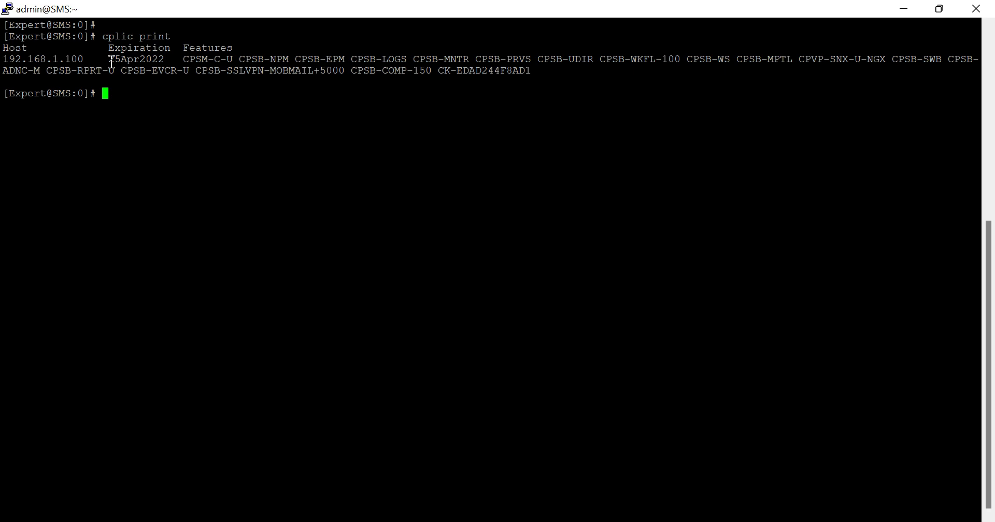
left_click_drag(106, 57, 159, 55)
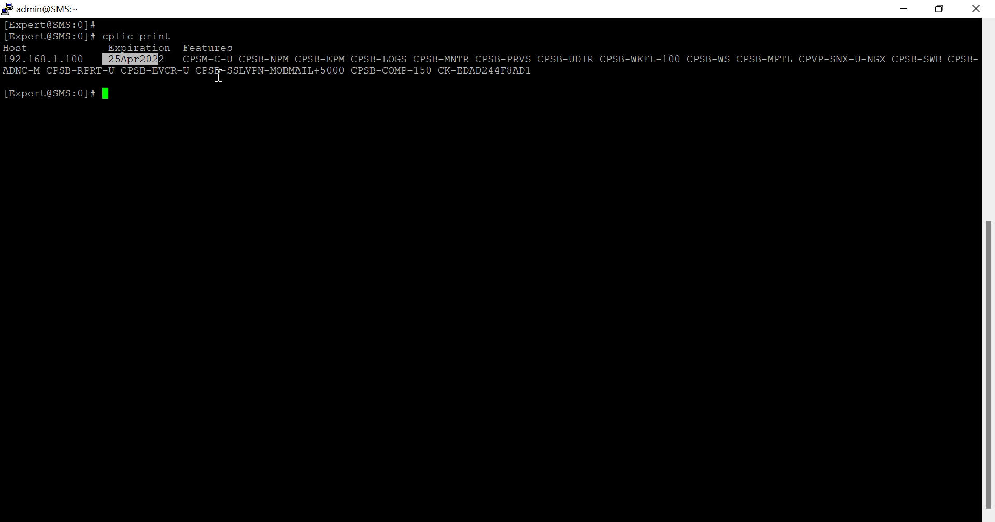
left_click(144, 102)
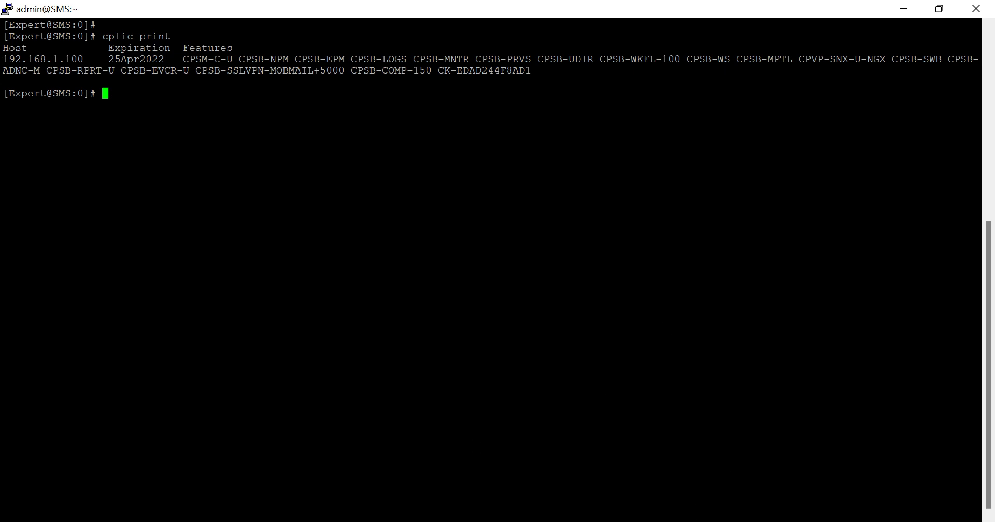
left_click(389, 465)
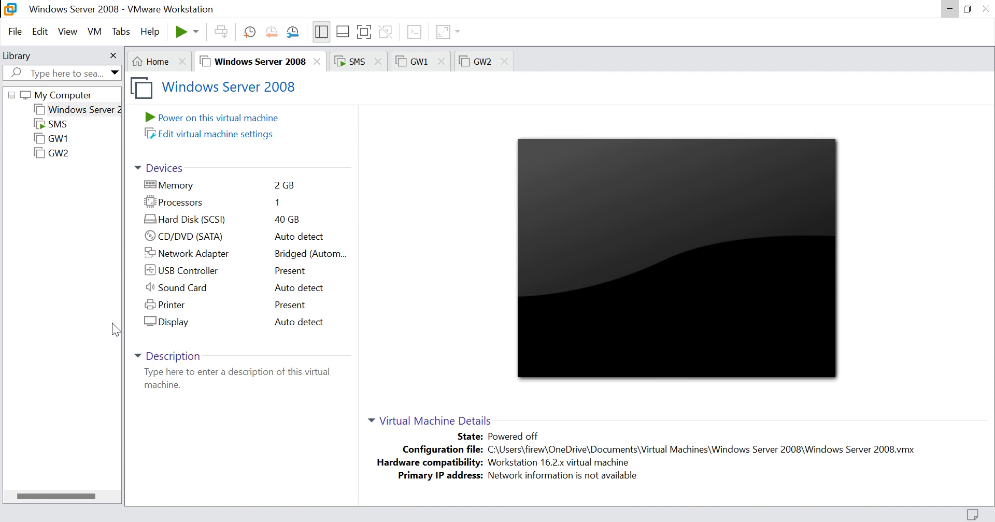
- Power on the GW1 and GW2 gateway virtual machines
left_click(61, 143)
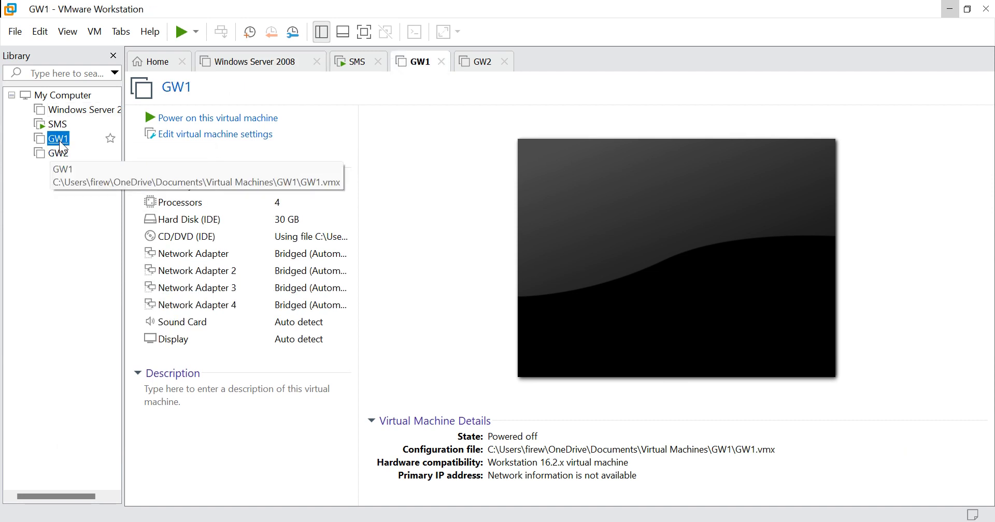
right_click(60, 145)
key("Escape")
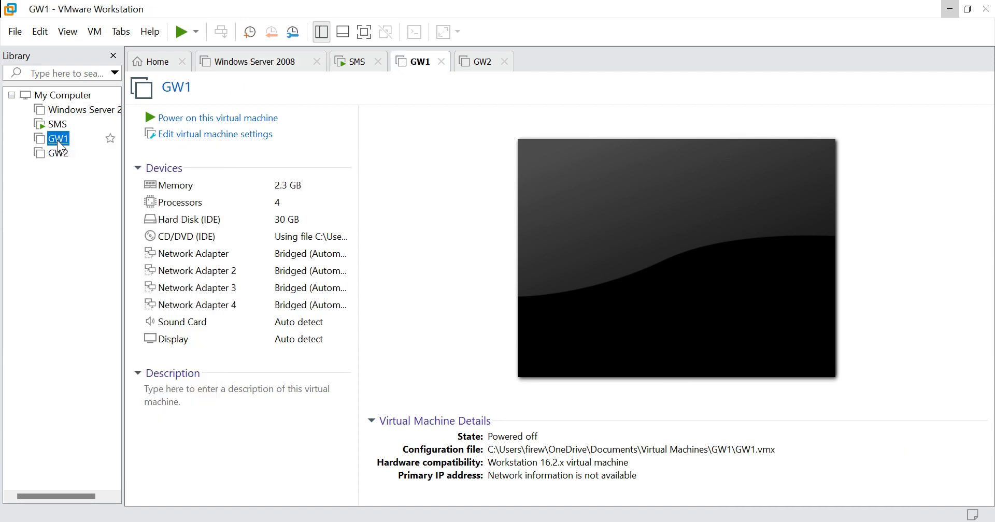
left_click(196, 123)
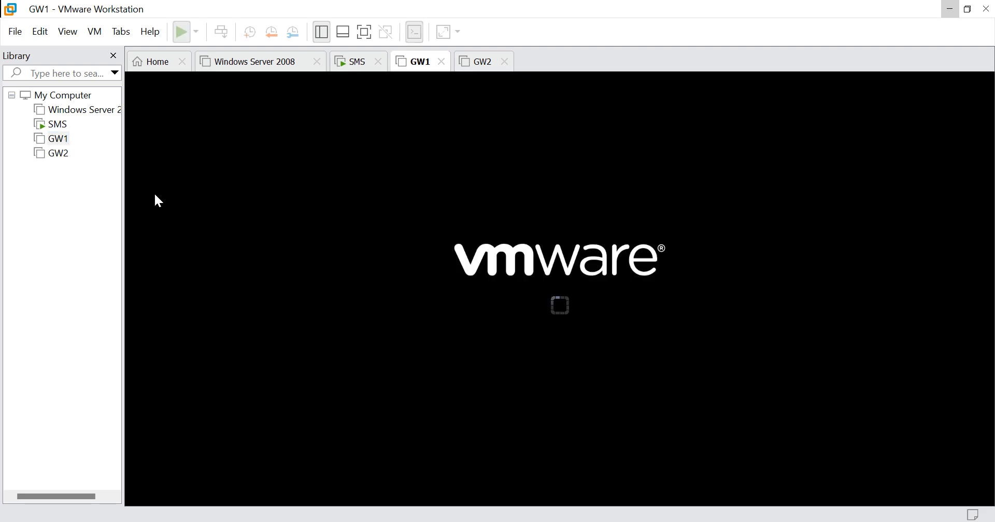
left_click(56, 158)
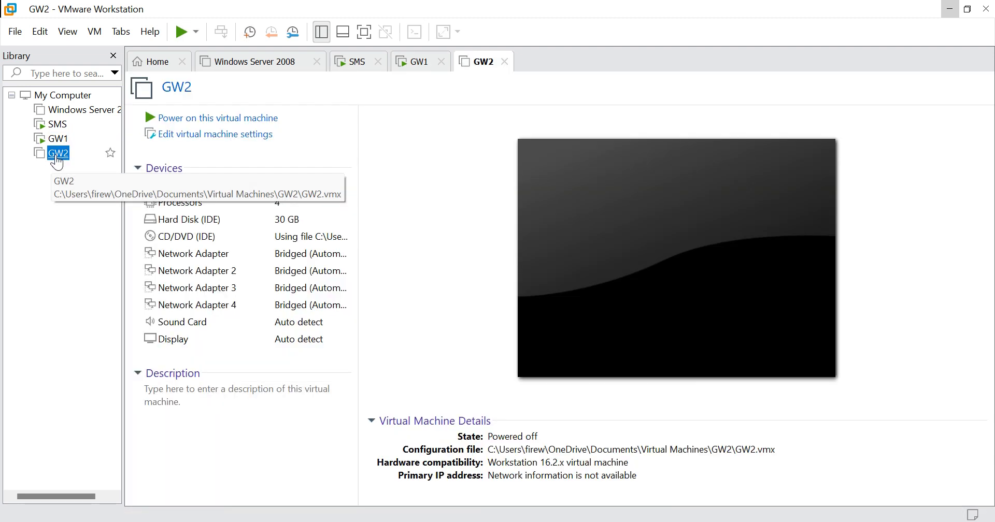
left_click(212, 118)
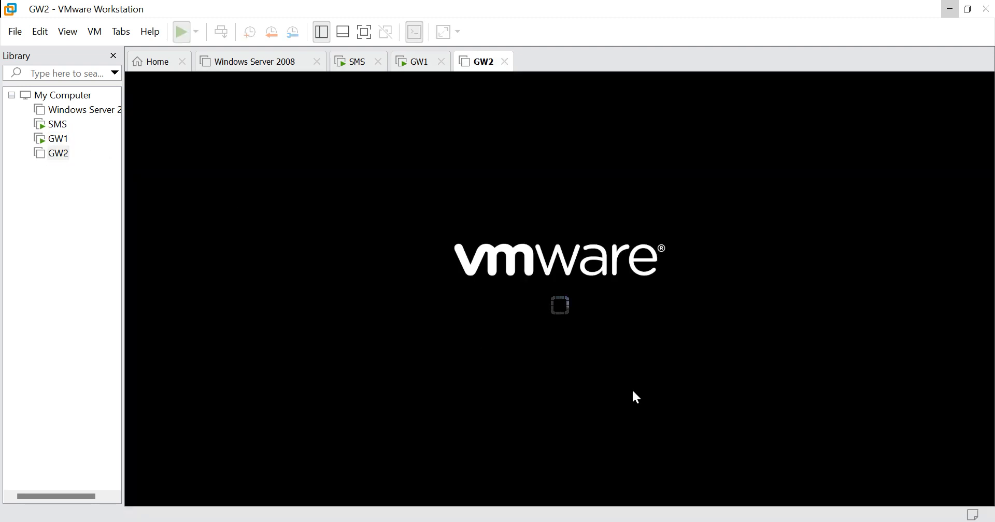
- Hide VMware and PuTTY, then open checkpoint.com in Edge
left_click(949, 10)
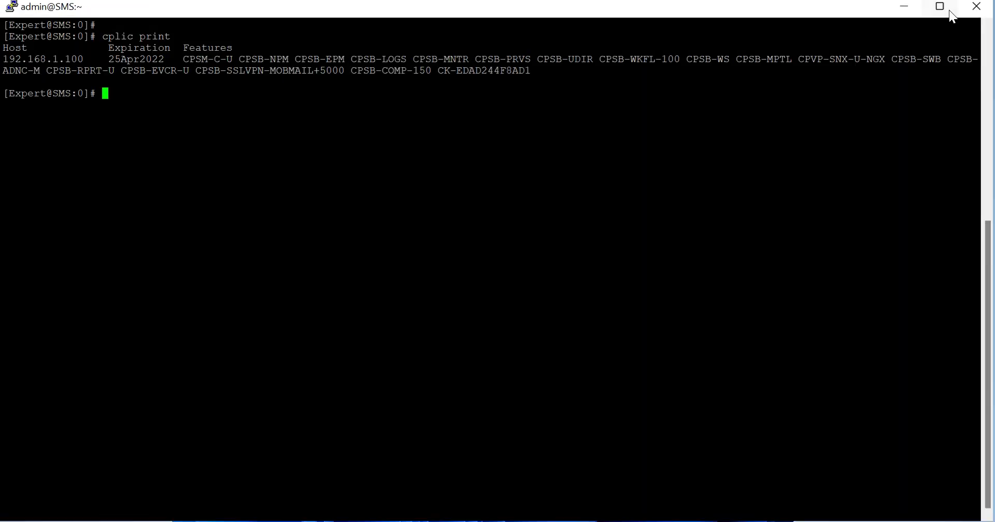
left_click(949, 11)
left_click(477, 52)
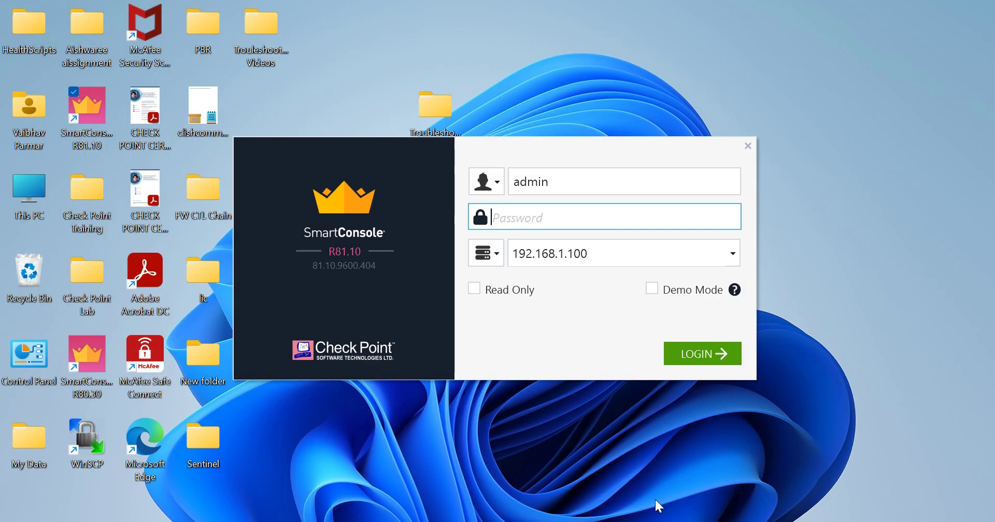
key("alt+Tab")
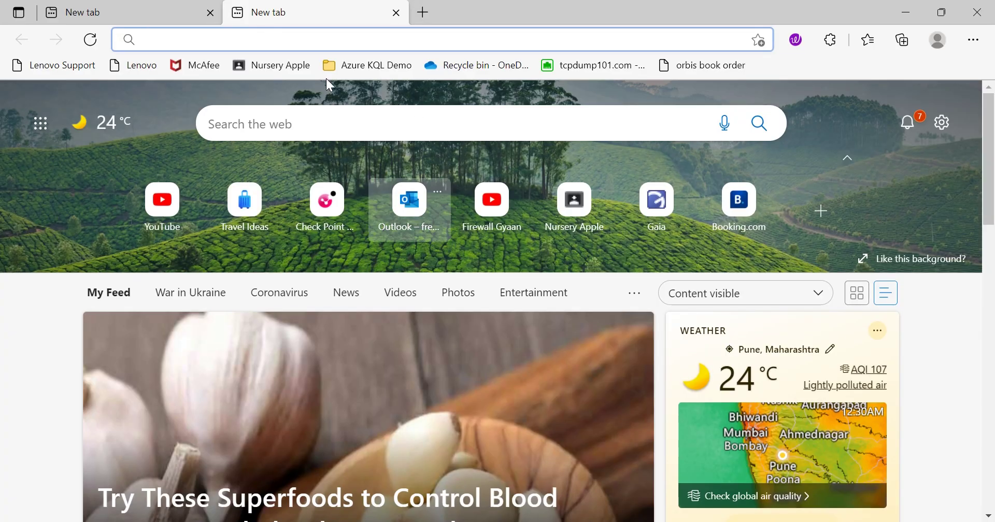
type("chec")
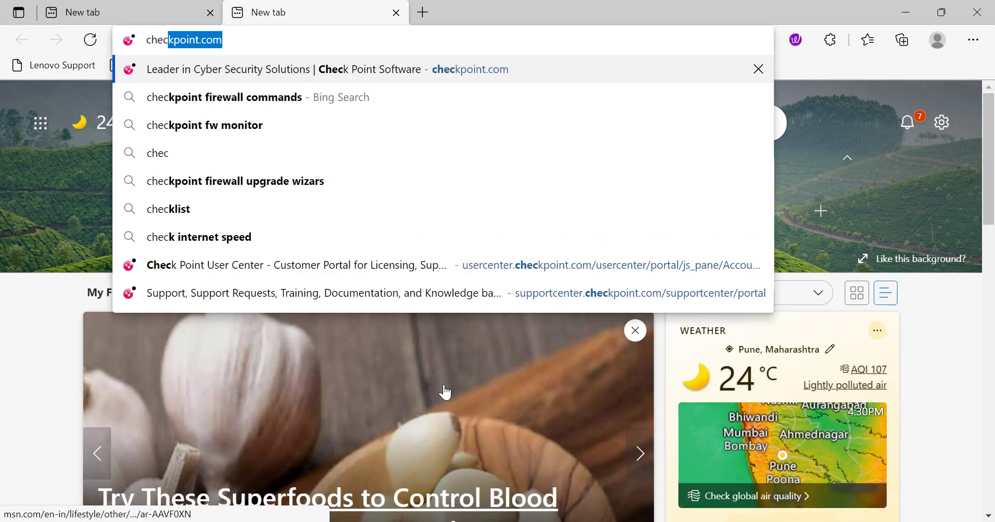
key("Return")
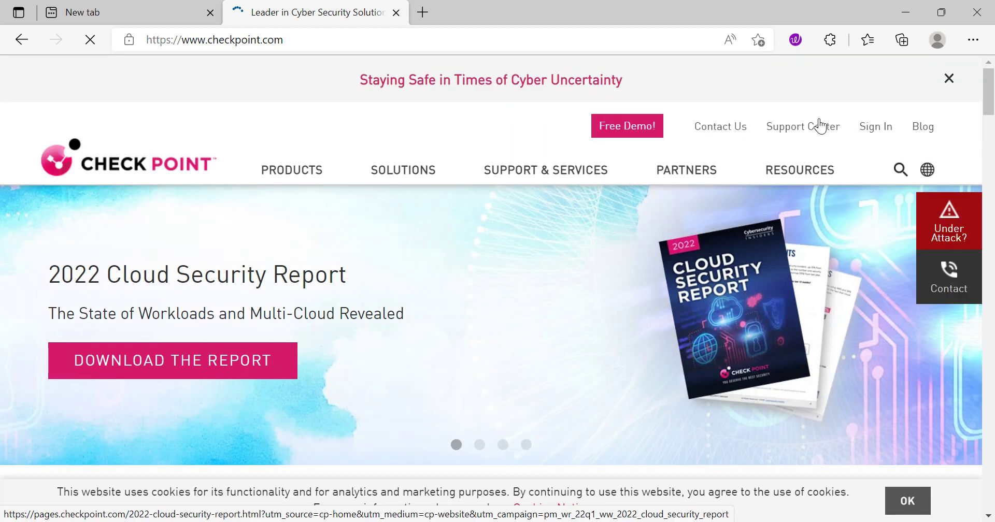
- Go to the Check Point Support Center and then its My Account sign-in page
left_click(311, 174)
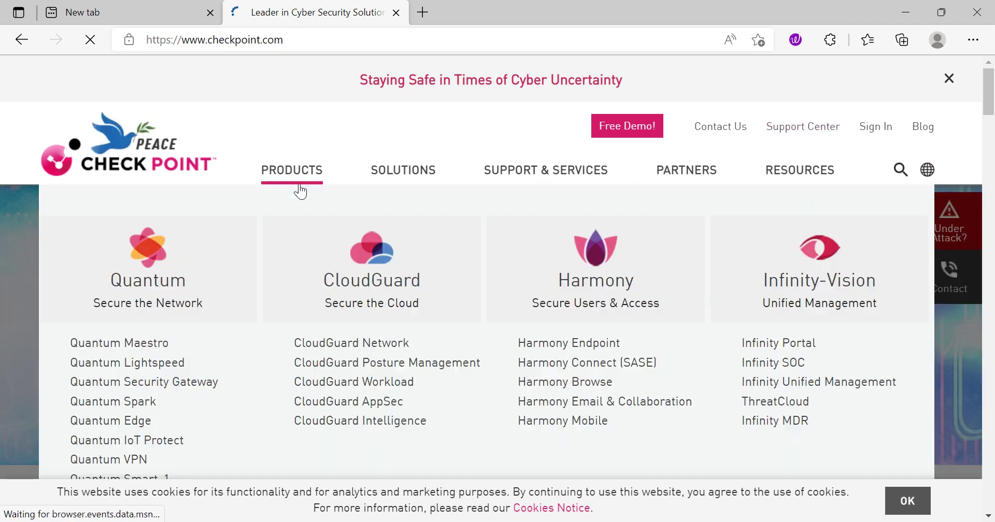
left_click(818, 127)
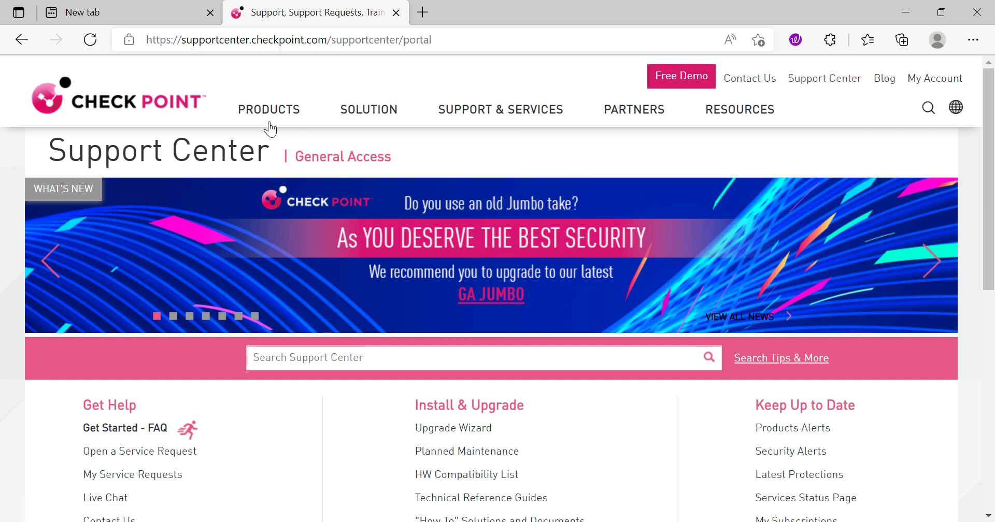
mouse_move(271, 126)
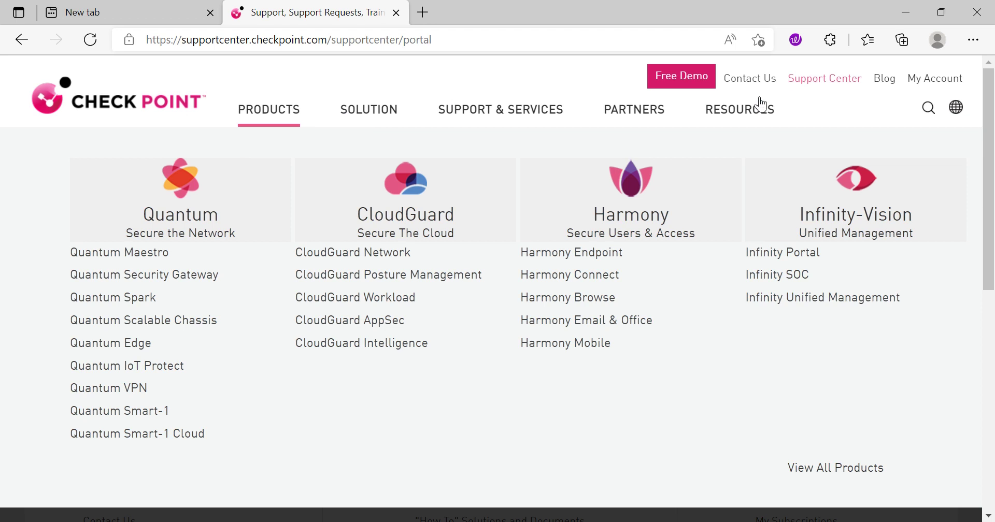
mouse_move(538, 119)
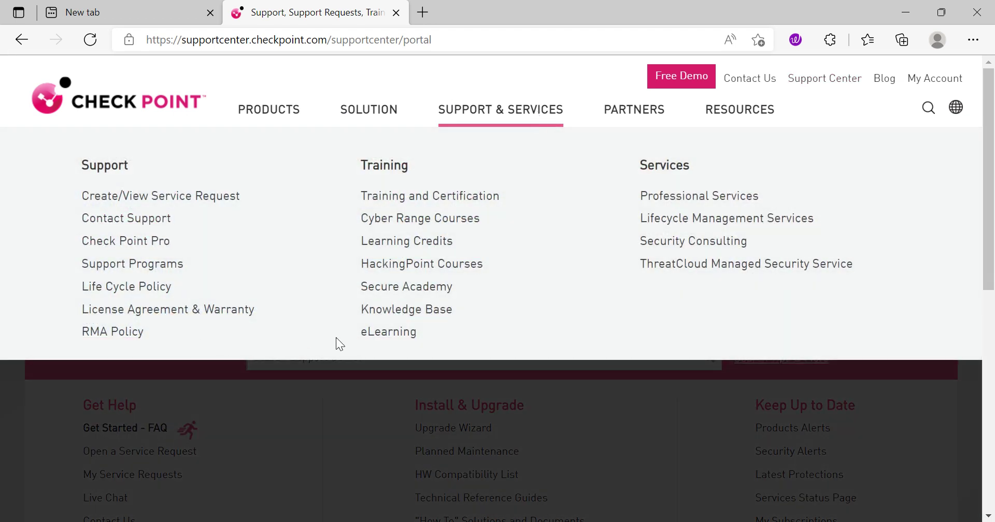
left_click(939, 87)
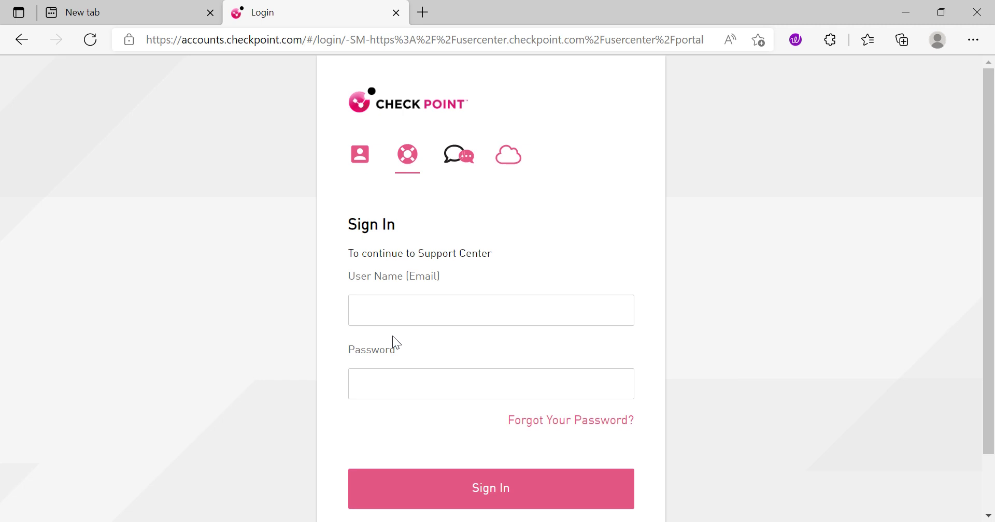
- Fill in the saved account e-mail and the password, then submit the sign-in
left_click(413, 311)
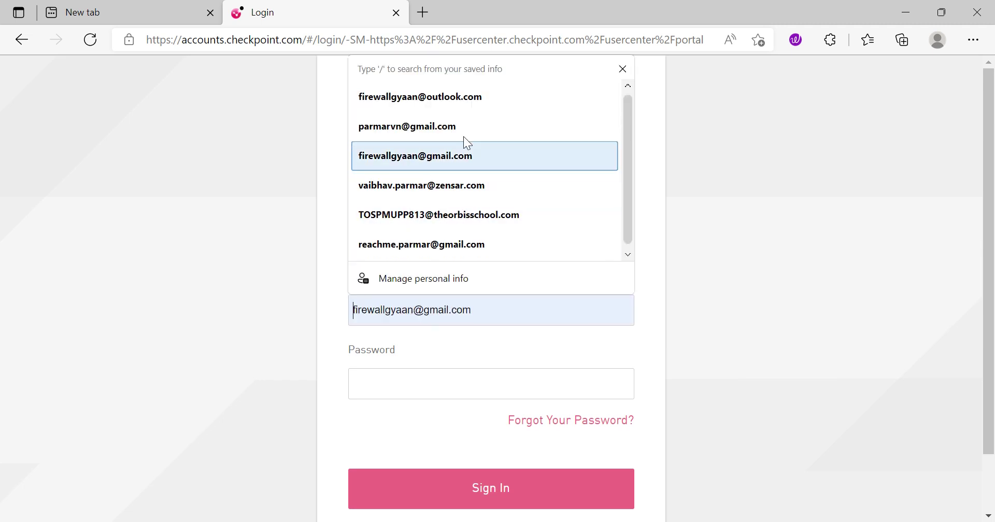
left_click(509, 100)
left_click(415, 377)
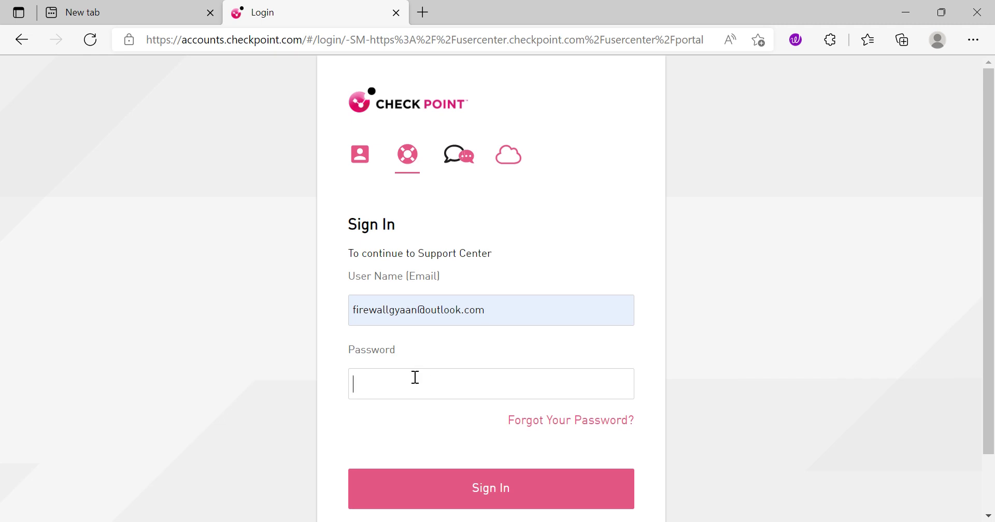
type("••••••••••")
left_click(490, 488)
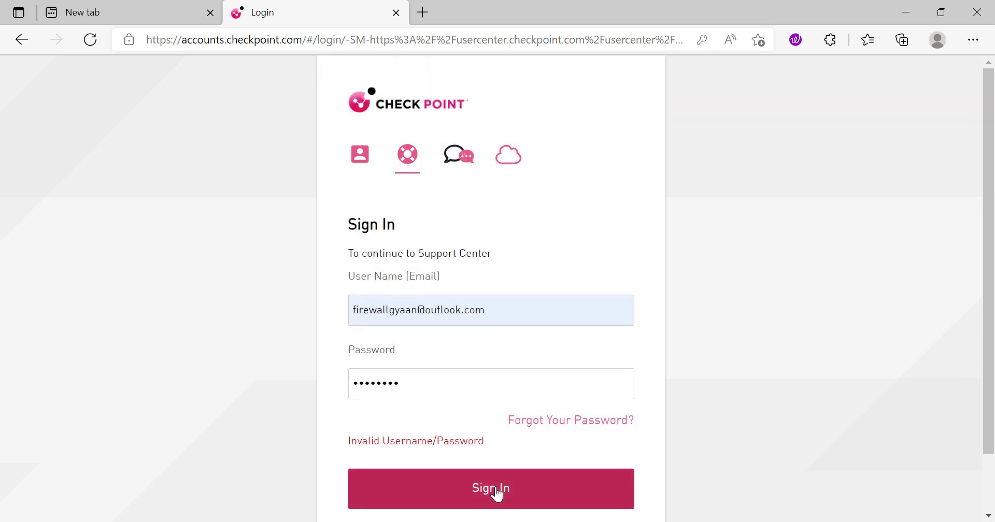
- Replace the rejected password with the correct one and sign in again
left_click_drag(431, 393, 204, 400)
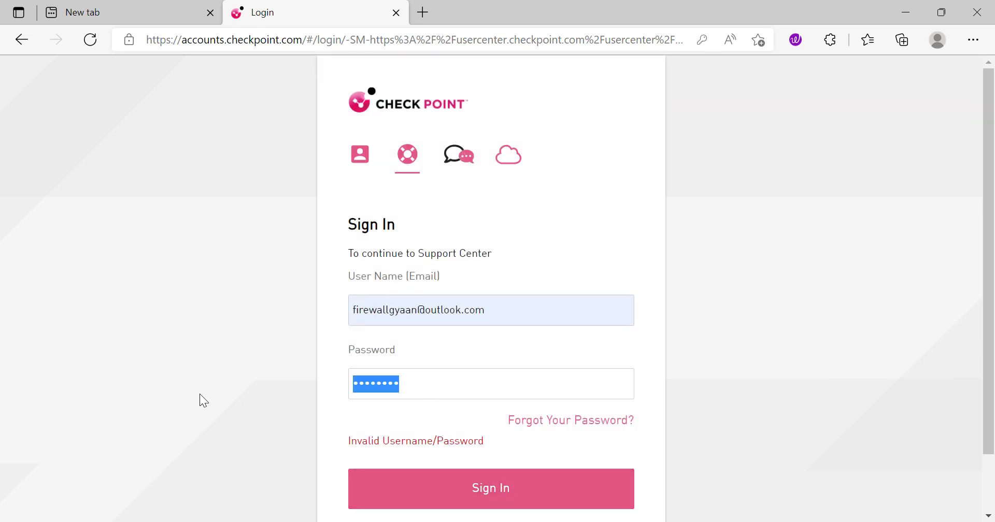
type("•••••••••")
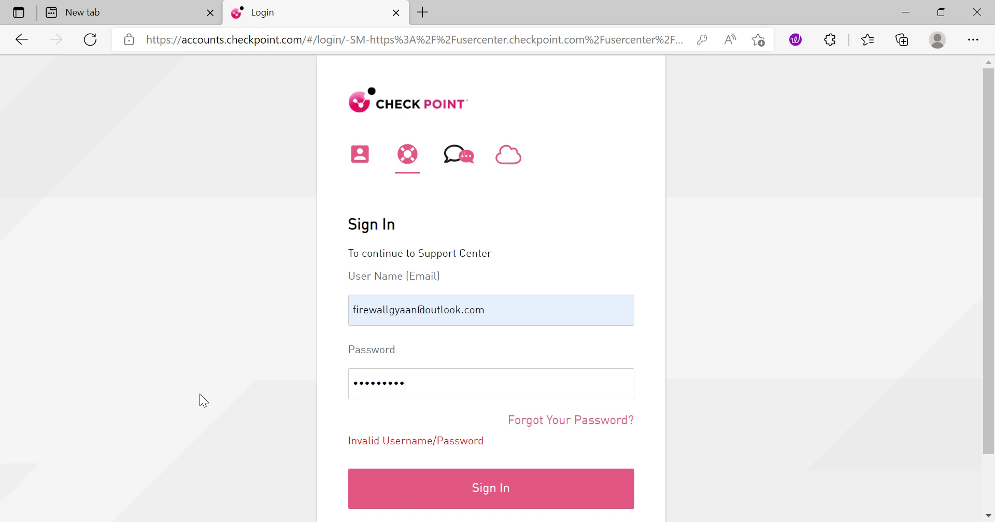
type("••••")
left_click(495, 485)
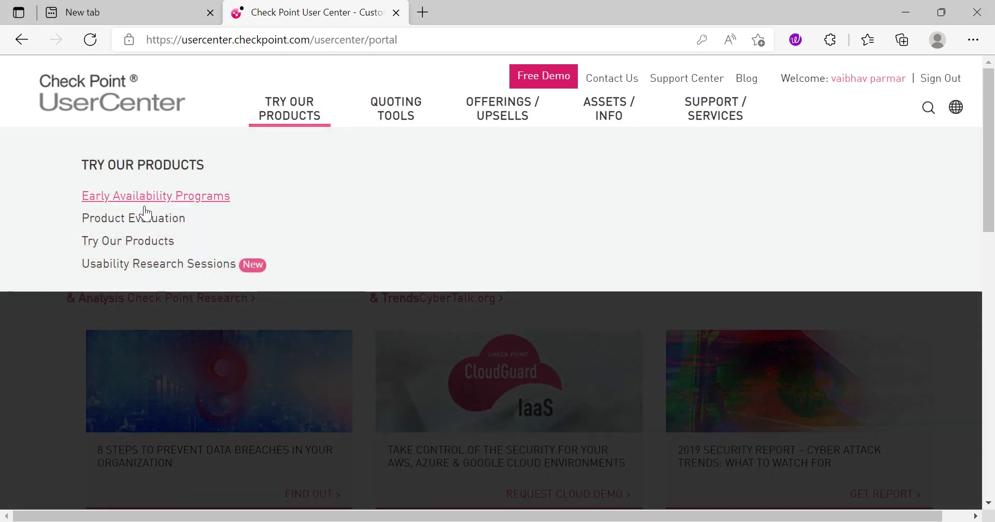
- Start a Product Evaluation request and choose the UserCenter account
left_click(146, 215)
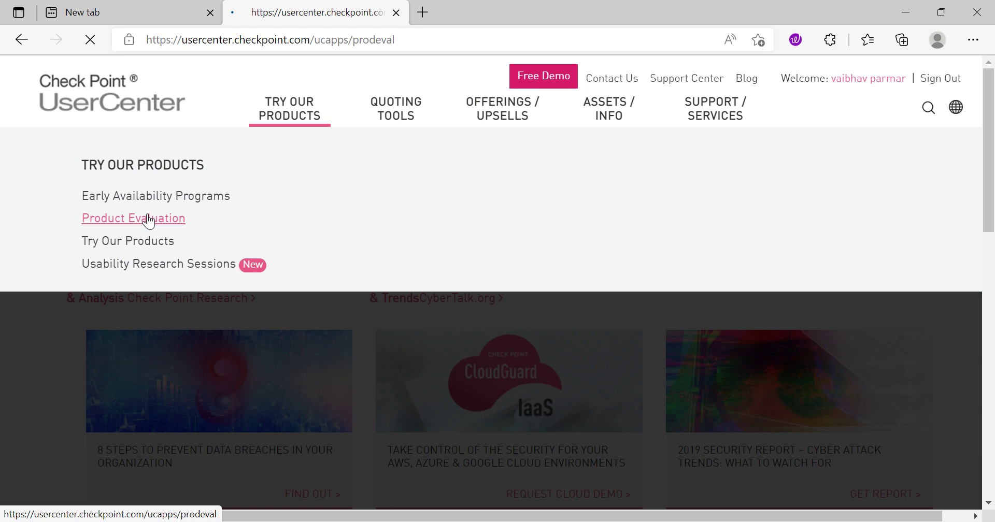
scroll(148, 221, "down", 3)
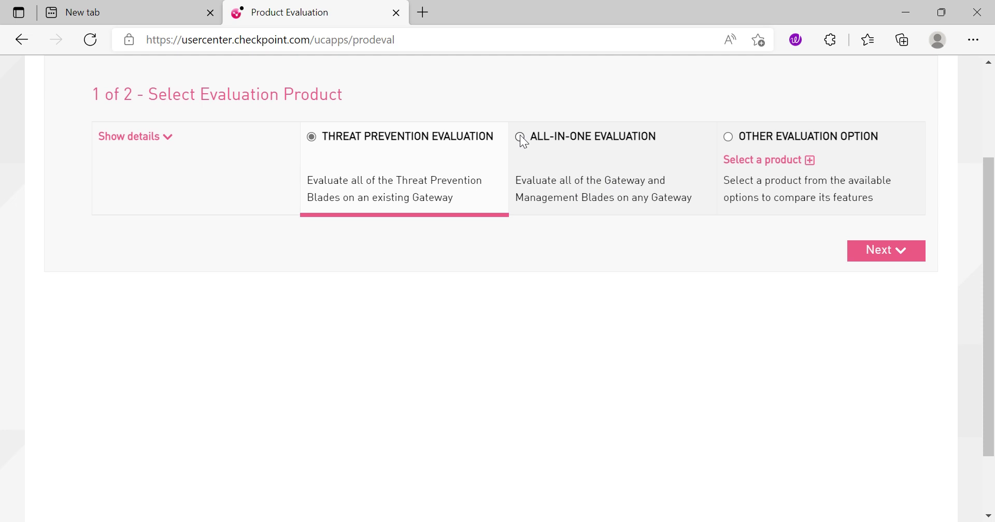
left_click(876, 251)
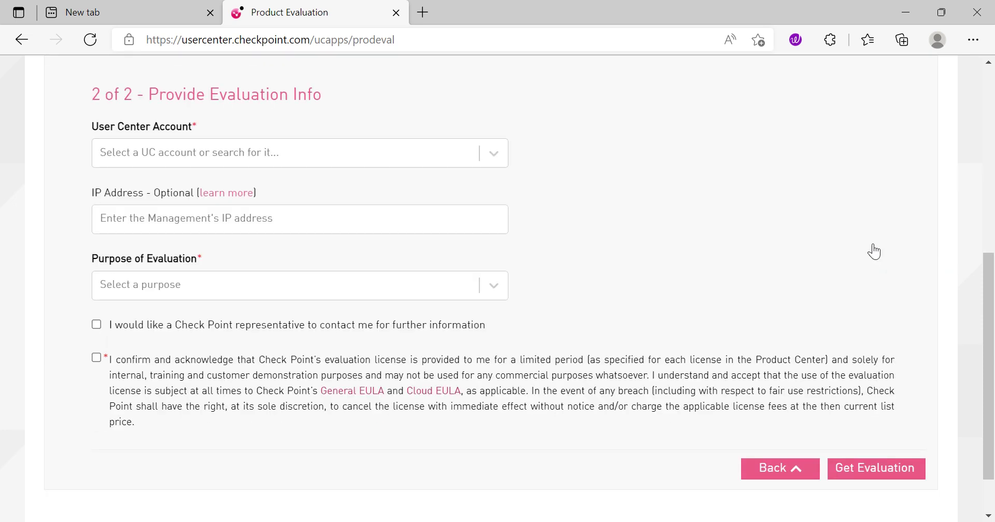
left_click(300, 153)
left_click(319, 190)
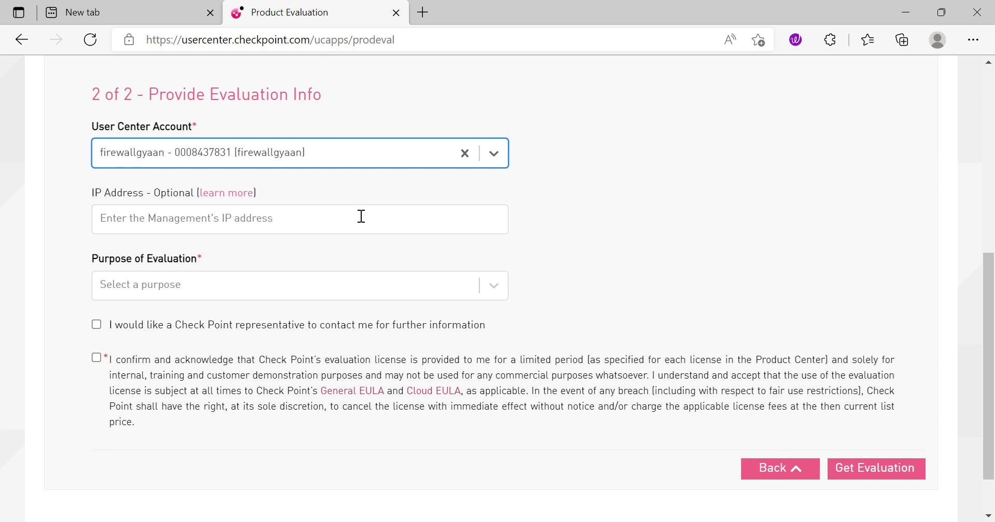
- Enter IP 192.168.1.101, pick software blade evaluation, and tick the contact and terms boxes
mouse_move(192, 194)
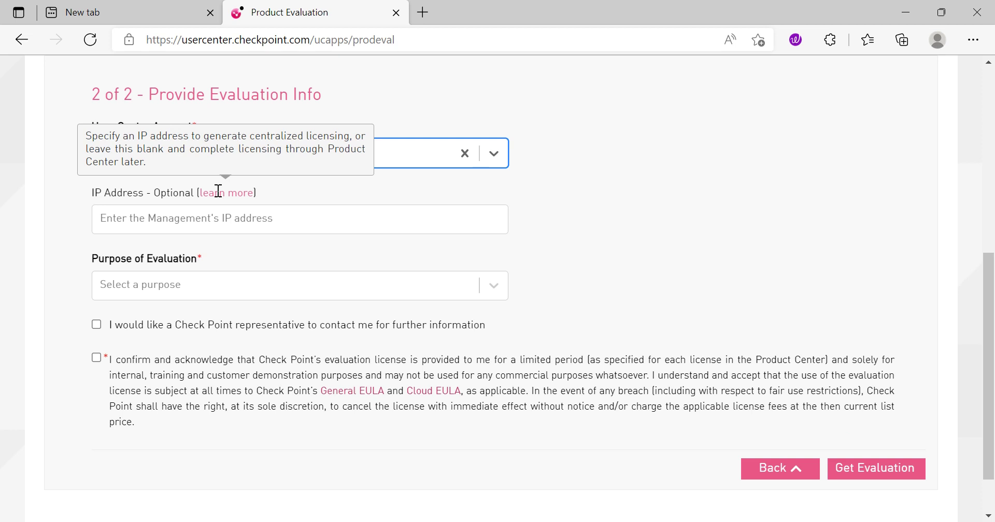
left_click(191, 222)
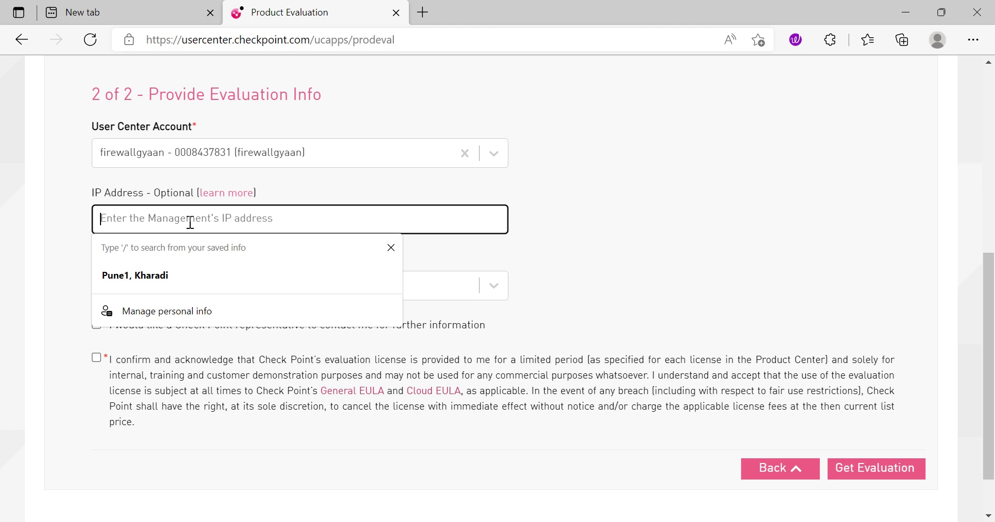
type("192.168")
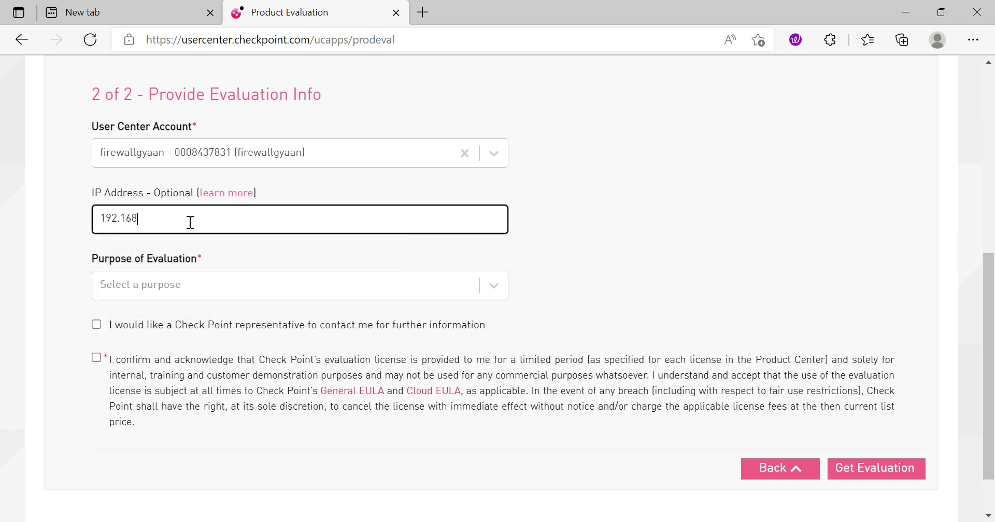
type(".1.101")
left_click(493, 298)
left_click(269, 340)
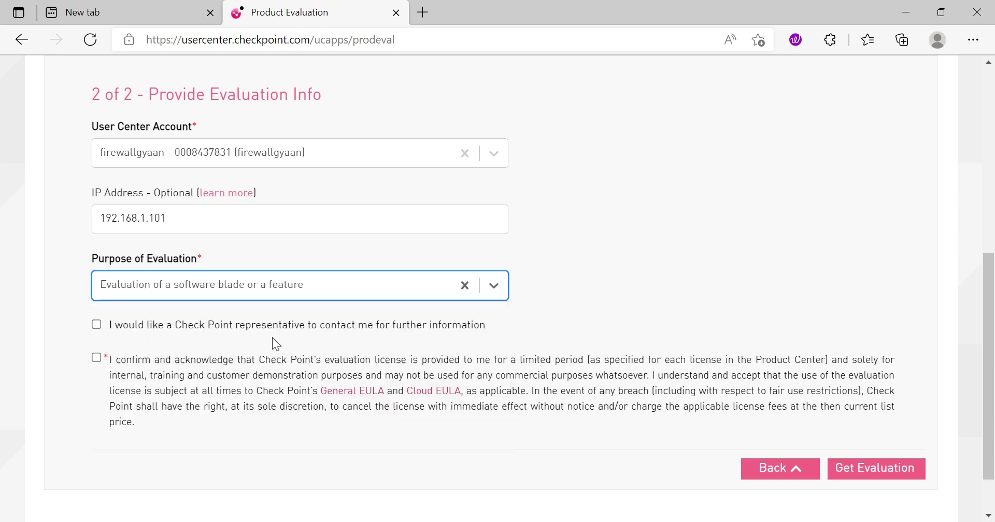
left_click(149, 332)
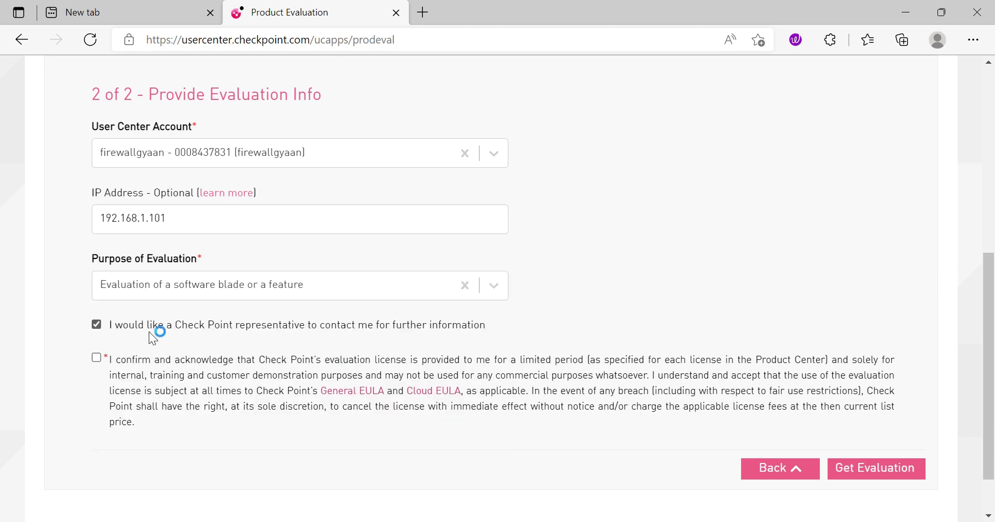
left_click(129, 361)
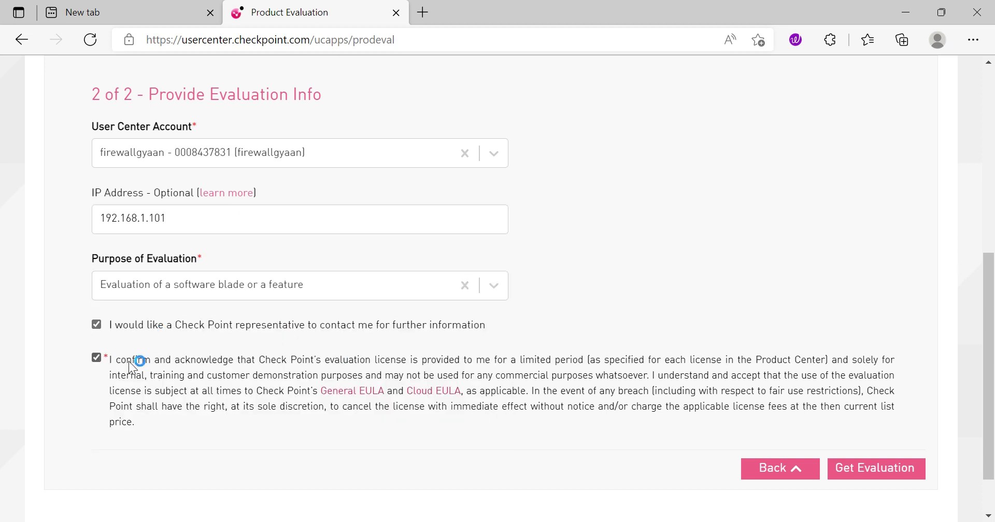
- Submit Get Evaluation and find the Security Gateway section of the results
left_click(878, 469)
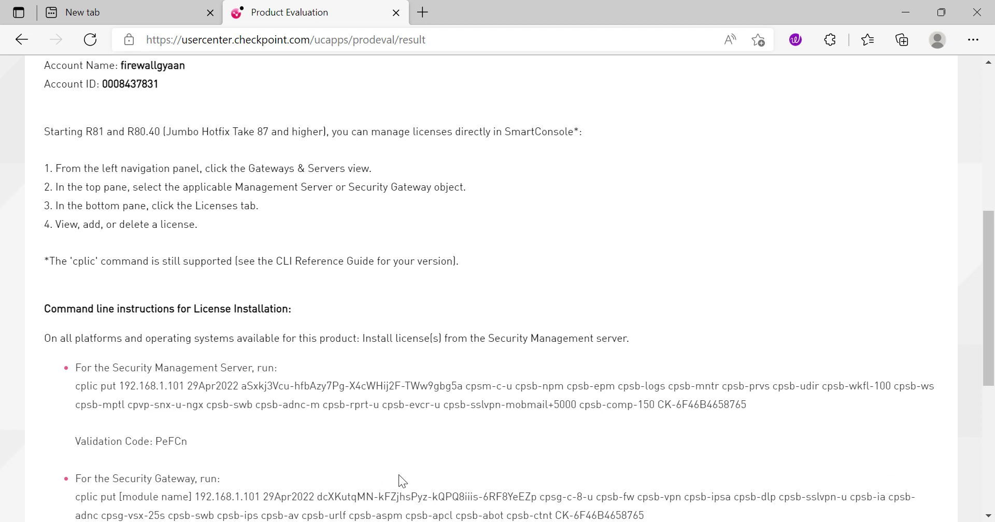
scroll(993, 311, "down", 3)
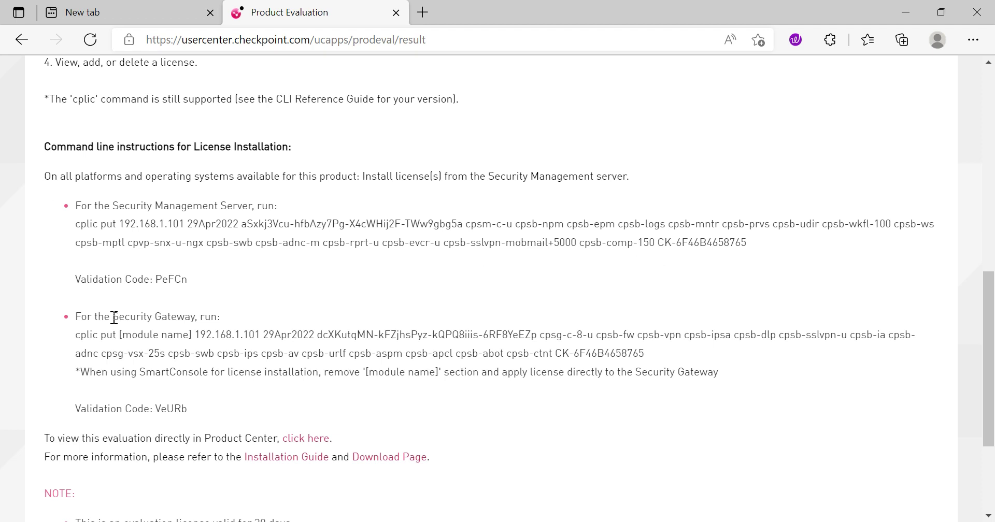
left_click_drag(114, 317, 227, 317)
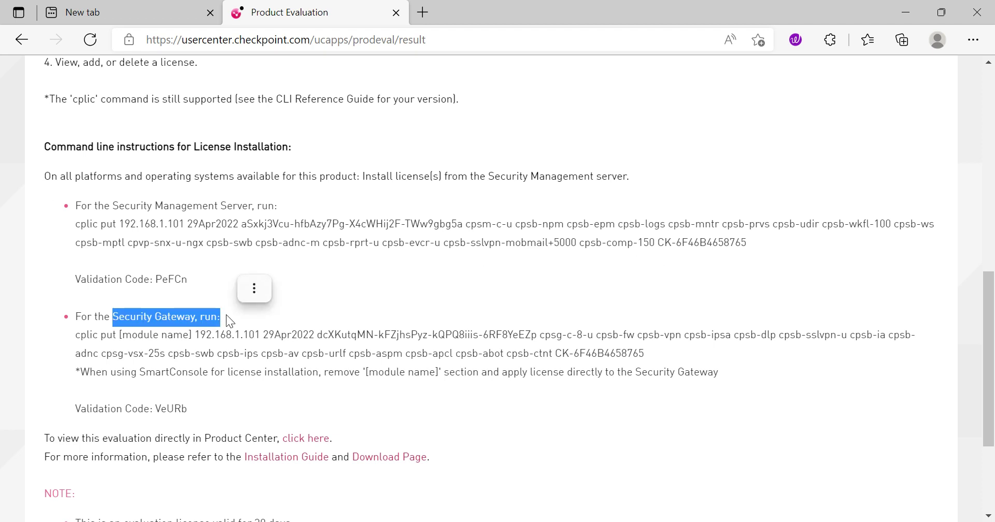
- Copy the Security Gateway cplic put command for 192.168.1.101
left_click_drag(79, 342, 658, 347)
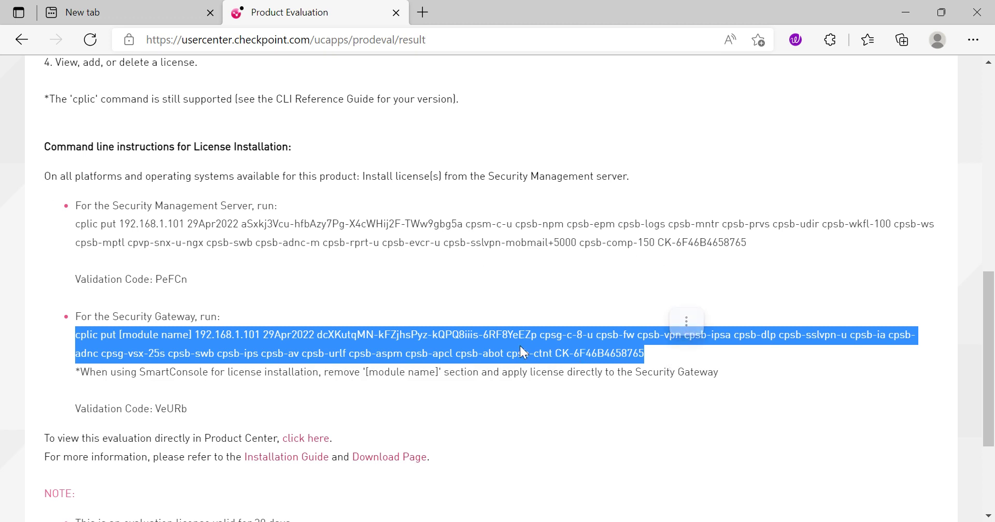
right_click(373, 347)
left_click(447, 195)
key("super+Tab")
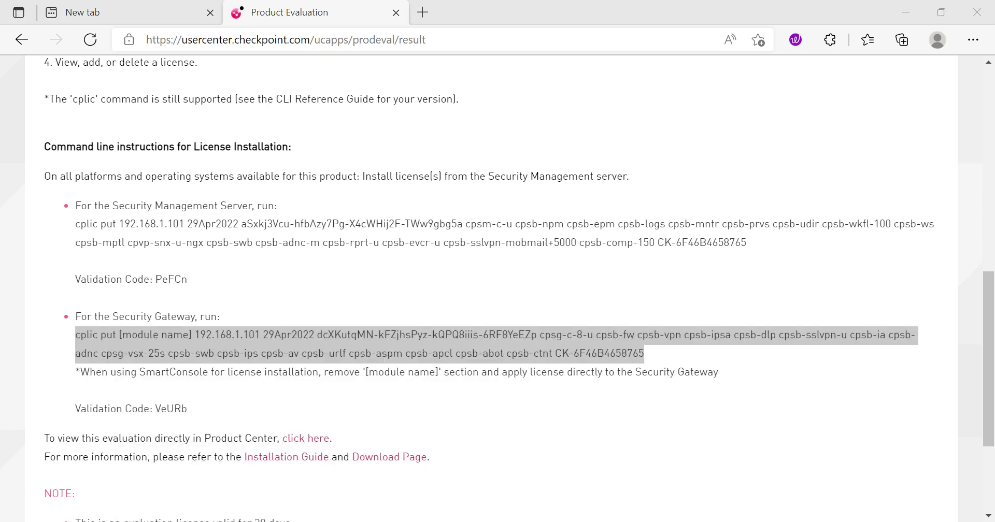
- Launch PuTTY and open an SSH session to GW1 at 192.168.1.101
key("super")
type("p")
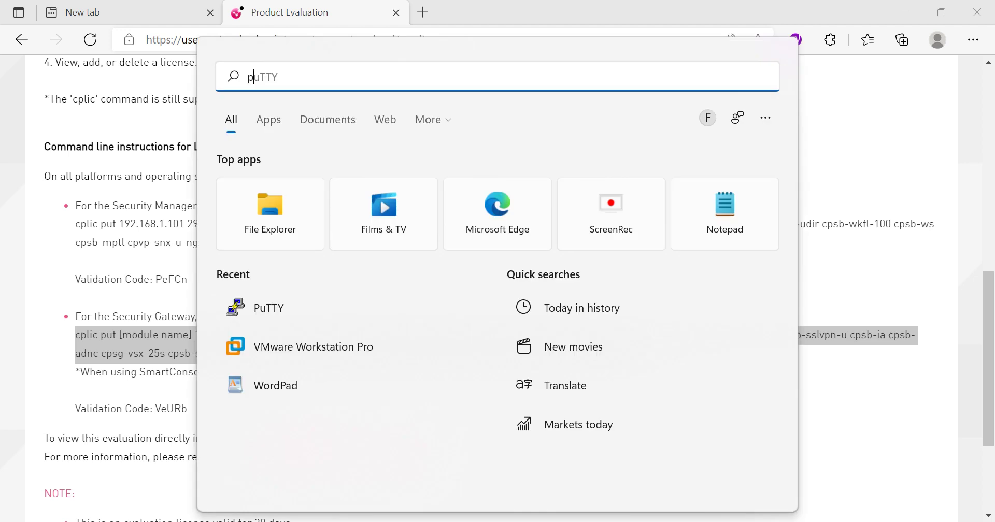
type("utt")
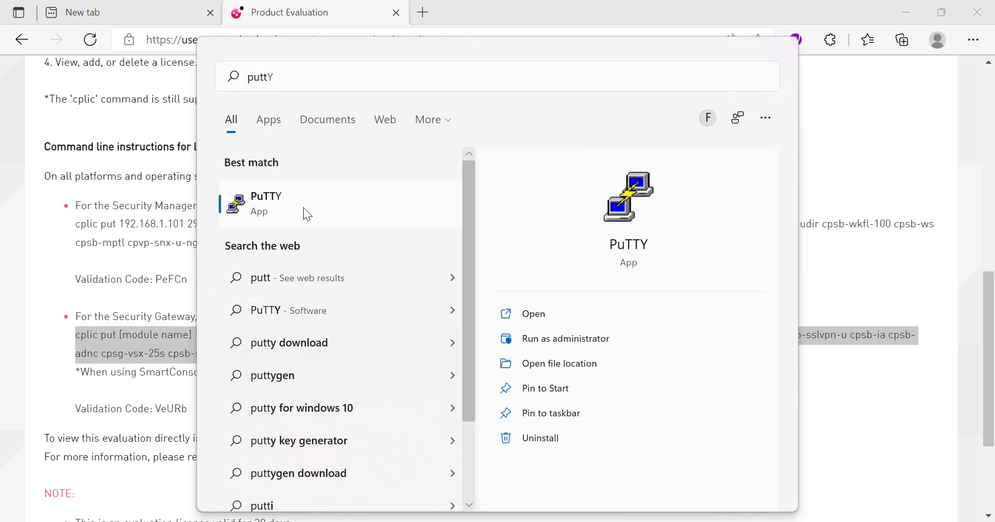
left_click(308, 213)
type("192.168.1.101")
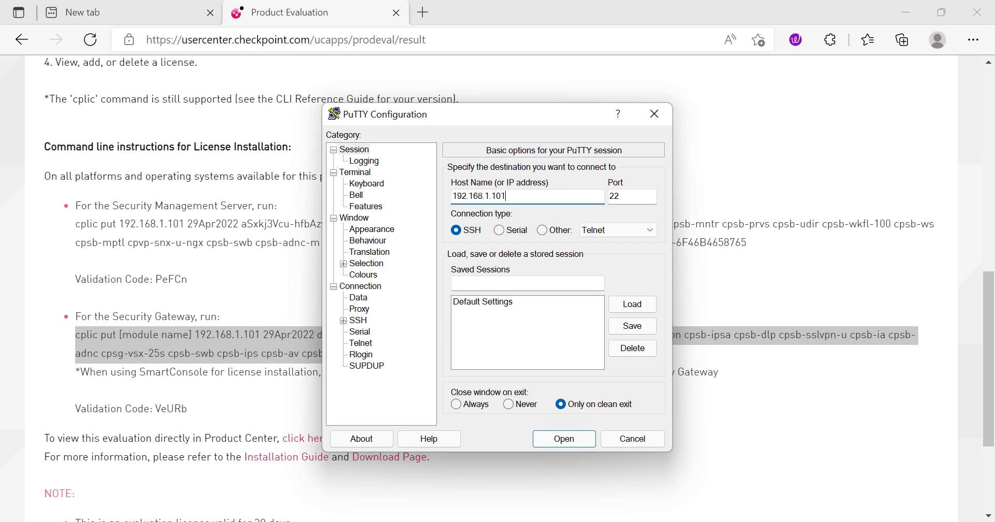
left_click(570, 439)
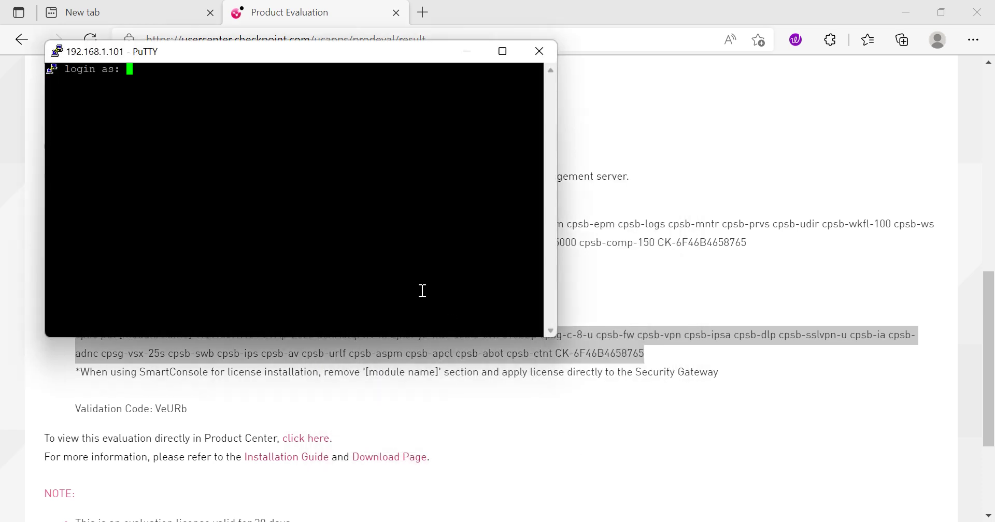
- Log in to GW1 as admin with the account password
type("admin")
key("Return")
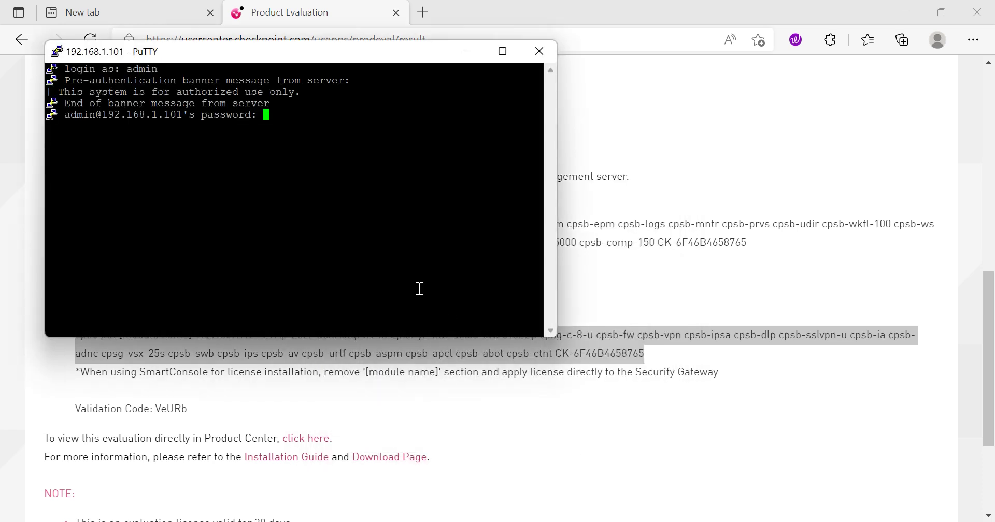
key("Return")
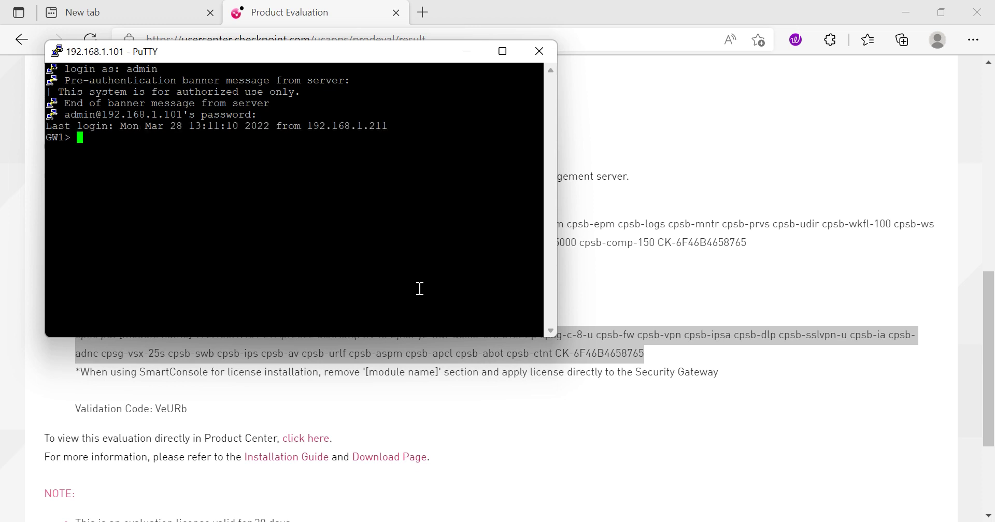
- Enter expert mode and run the pasted cplic put command, which reports a license IP mismatch
type("expert")
key("Return")
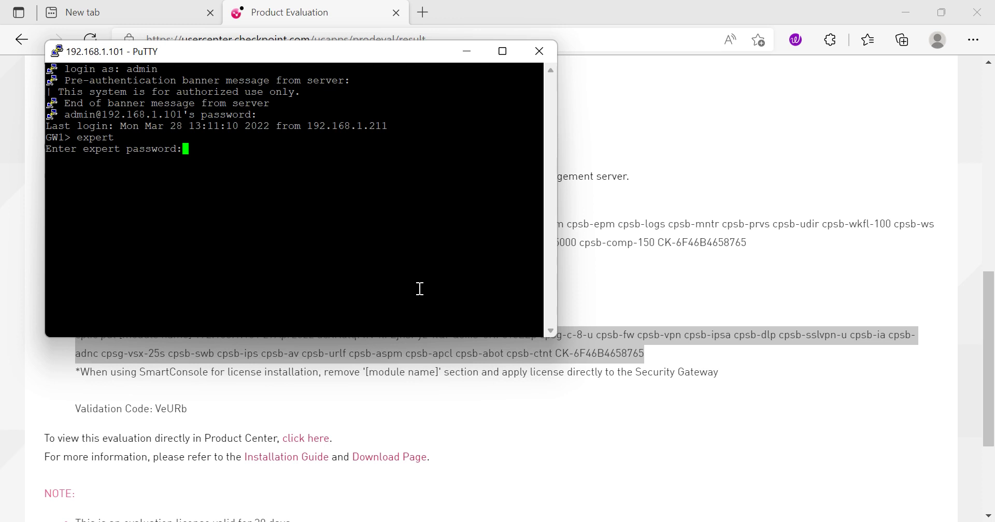
key("Return")
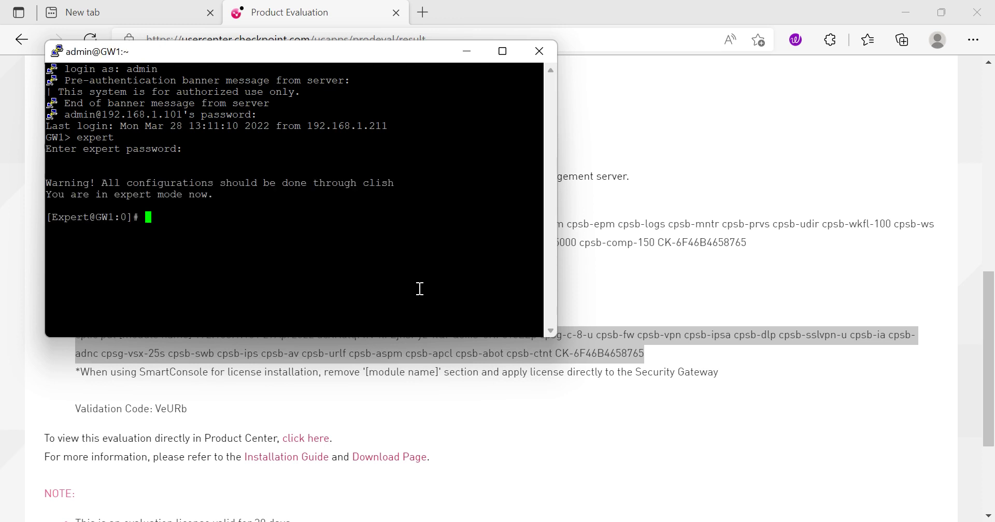
right_click(289, 229)
key("Return")
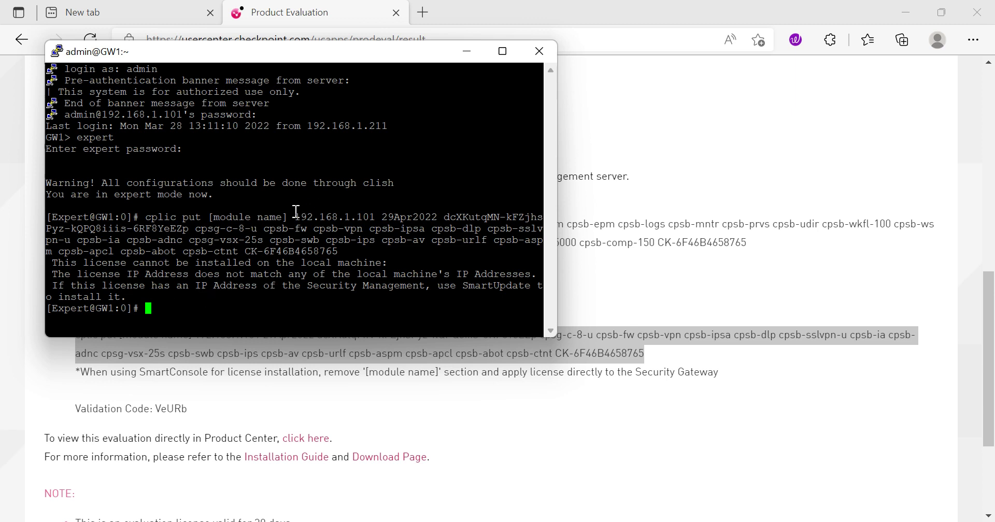
- Highlight the license IP 192.168.1.101 in the rejected cplic command, then deselect it
left_click_drag(294, 215, 382, 216)
left_click(220, 283)
- List the gateway interfaces with fw getifs and highlight eth0's address 192.168.1.101
type("fw getifs")
key("Return")
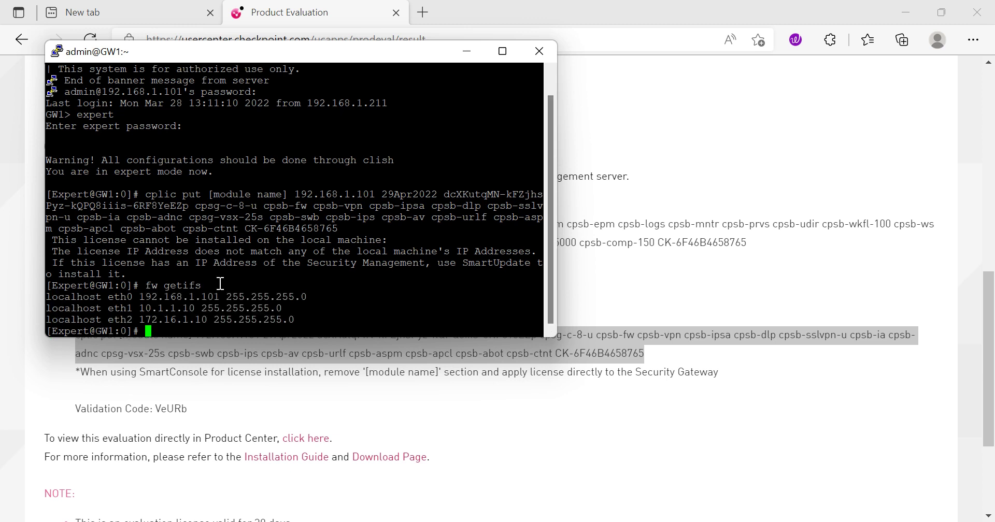
left_click_drag(139, 299, 215, 299)
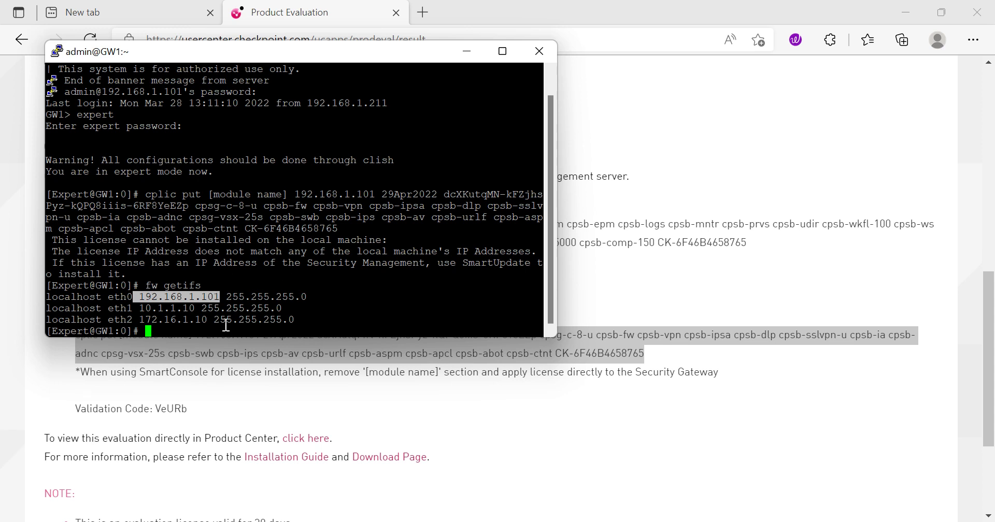
- Copy the [module name] placeholder, clear the terminal, paste it at the prompt and erase it
left_click_drag(206, 192, 285, 192)
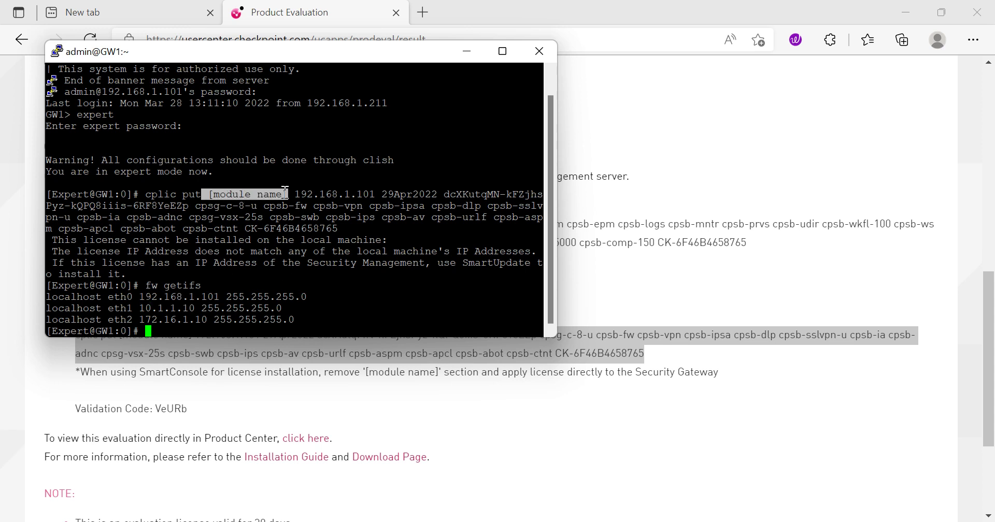
left_click(224, 325)
type("clear")
key("Return")
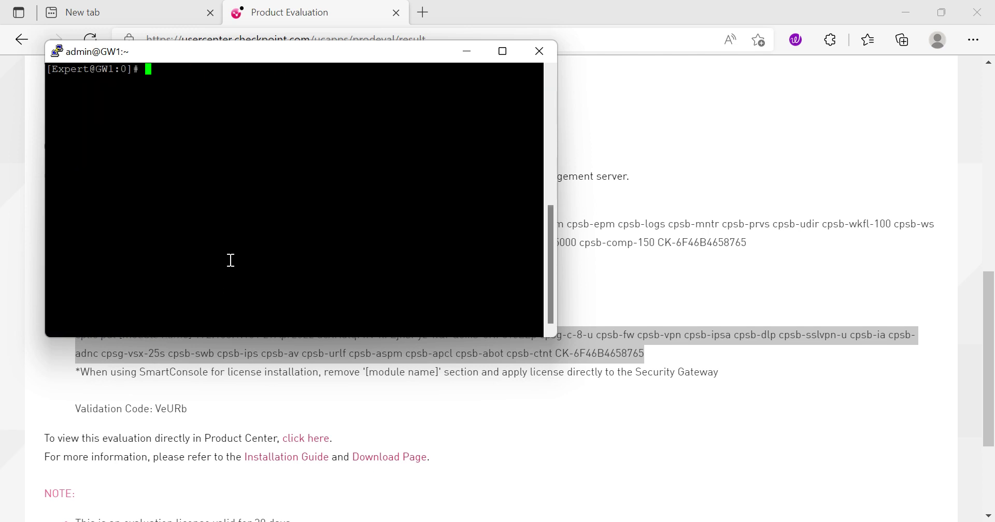
right_click(228, 204)
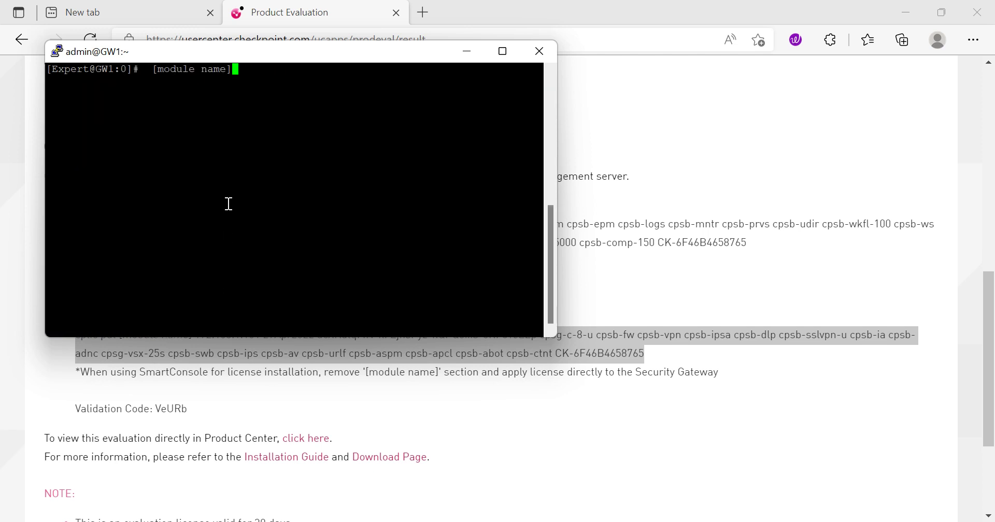
key("BackSpace")
key("BackSpace")
key("BackSpace")
key("BackSpace")
key("BackSpace")
key("BackSpace")
key("BackSpace")
key("BackSpace")
key("BackSpace")
key("BackSpace")
key("BackSpace")
key("BackSpace")
key("BackSpace")
key("BackSpace")
- Copy the Security Gateway license from 192.168.1.101 through the CK- key, omitting [module name]
left_click(706, 299)
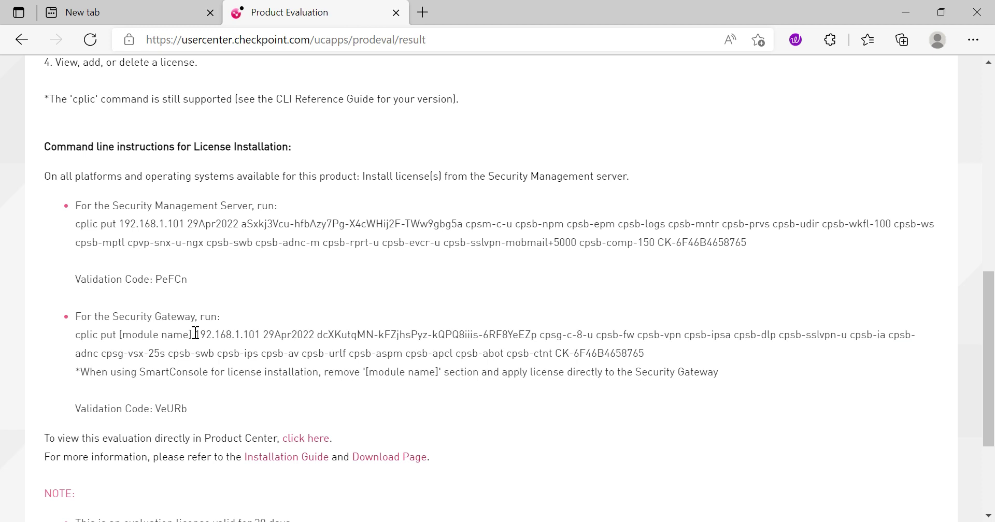
left_click_drag(189, 334, 125, 336)
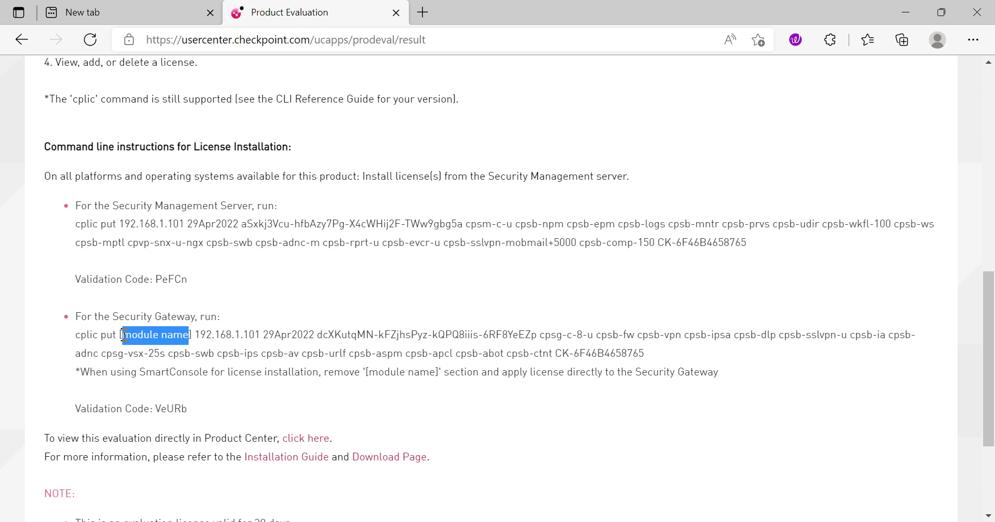
left_click(222, 344)
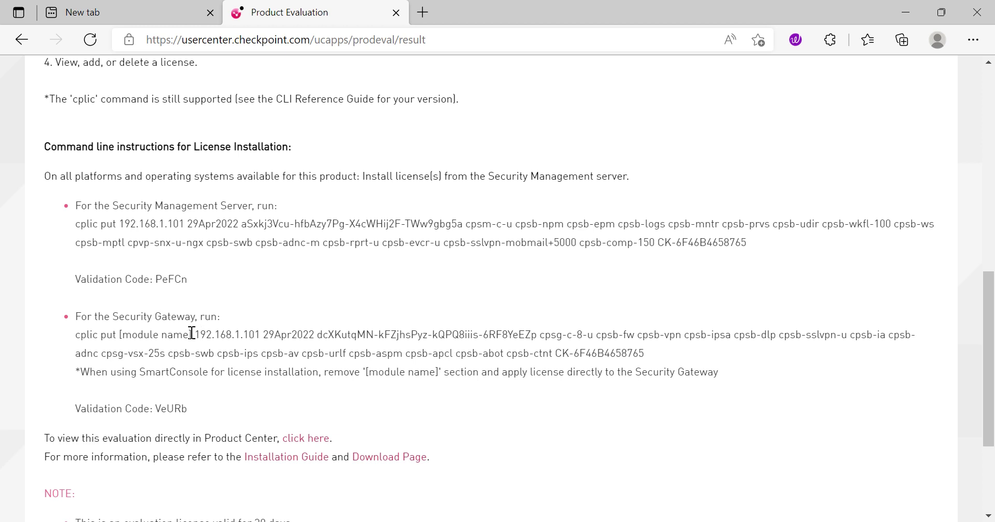
left_click_drag(193, 334, 662, 350)
key("super+c")
right_click(568, 346)
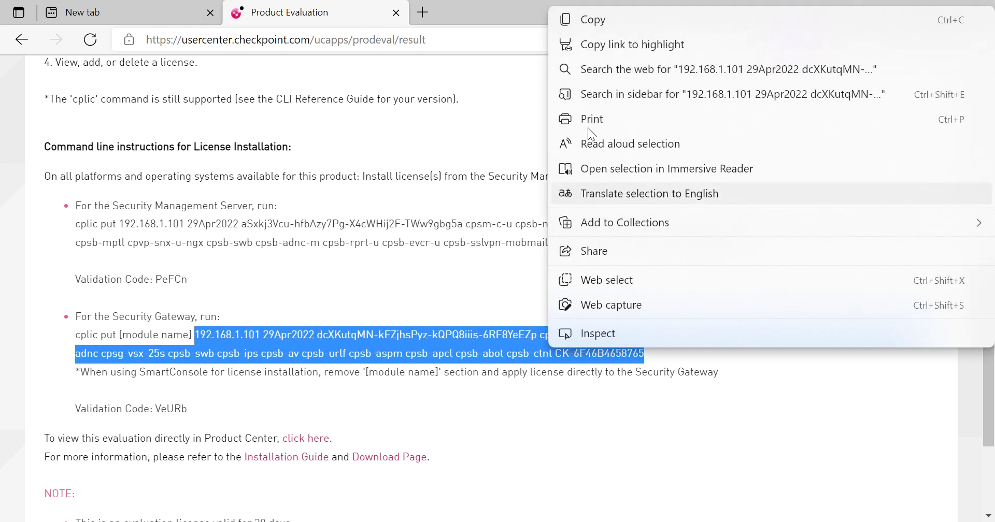
left_click(589, 19)
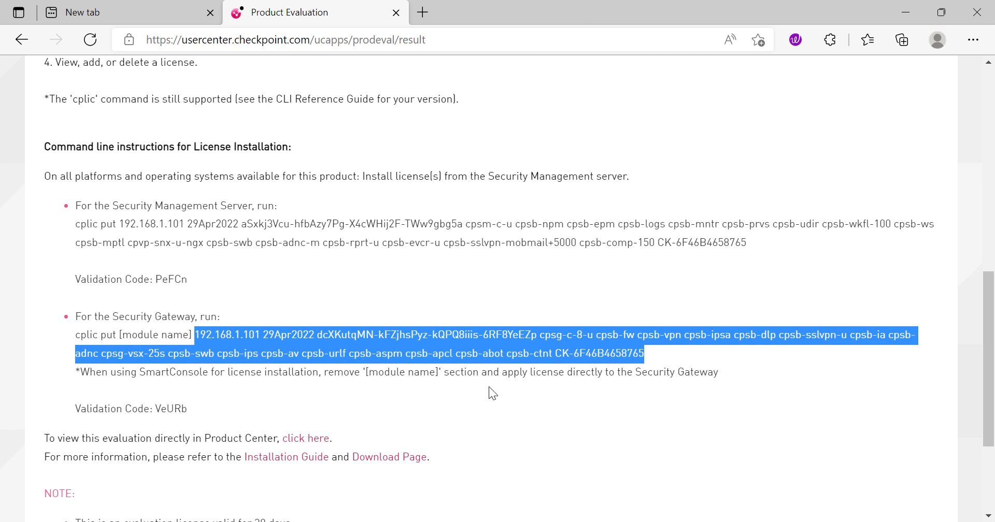
- Arrange the SMS and GW1 terminal windows so both are visible
mouse_move(617, 396)
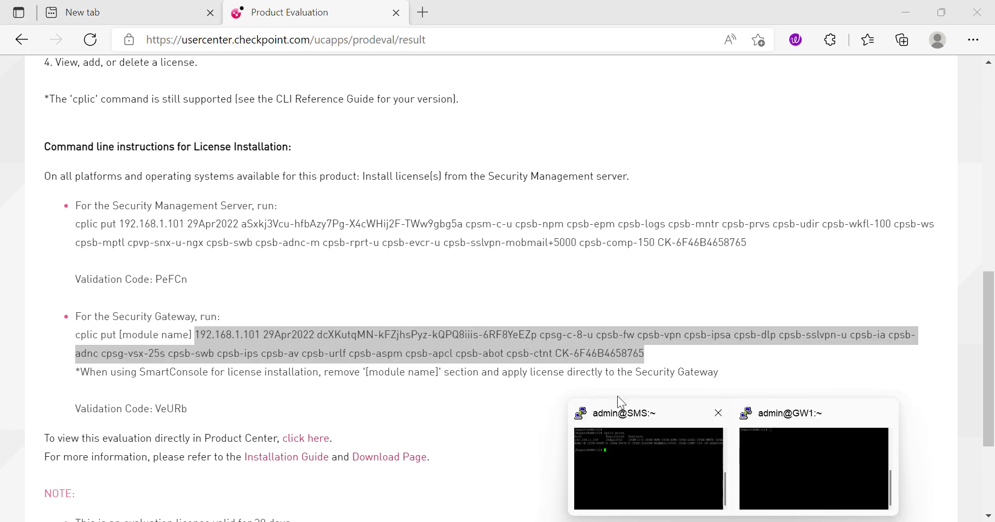
left_click(674, 464)
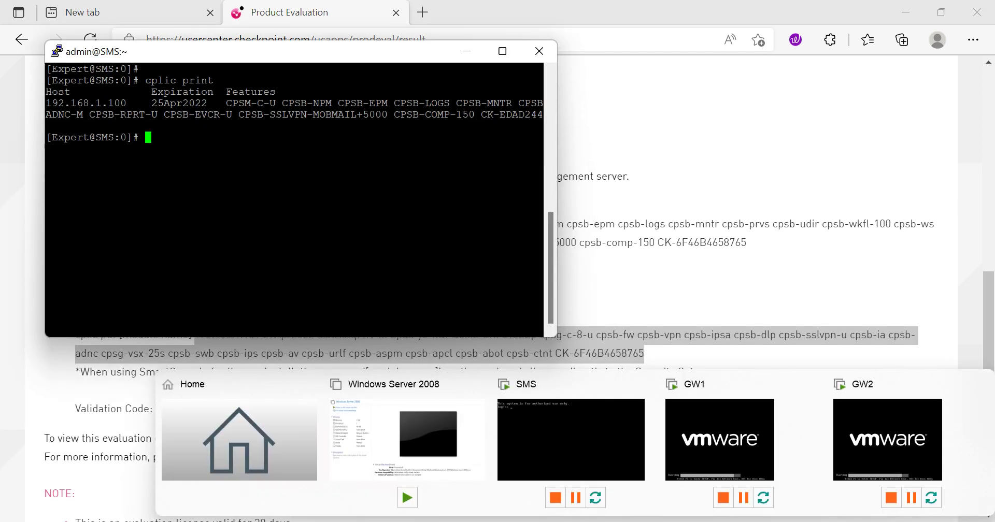
left_click(772, 508)
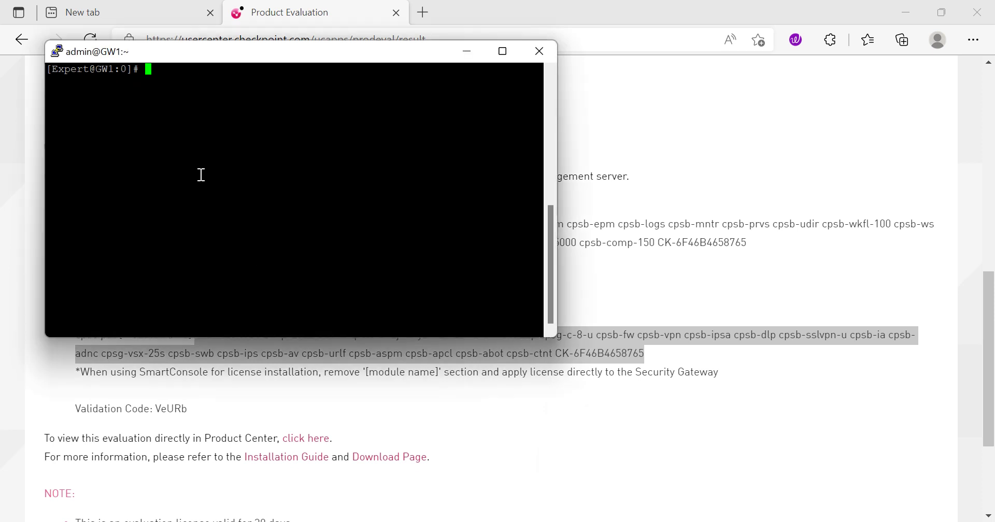
left_click_drag(323, 54, 499, 27)
left_click_drag(172, 51, 649, 297)
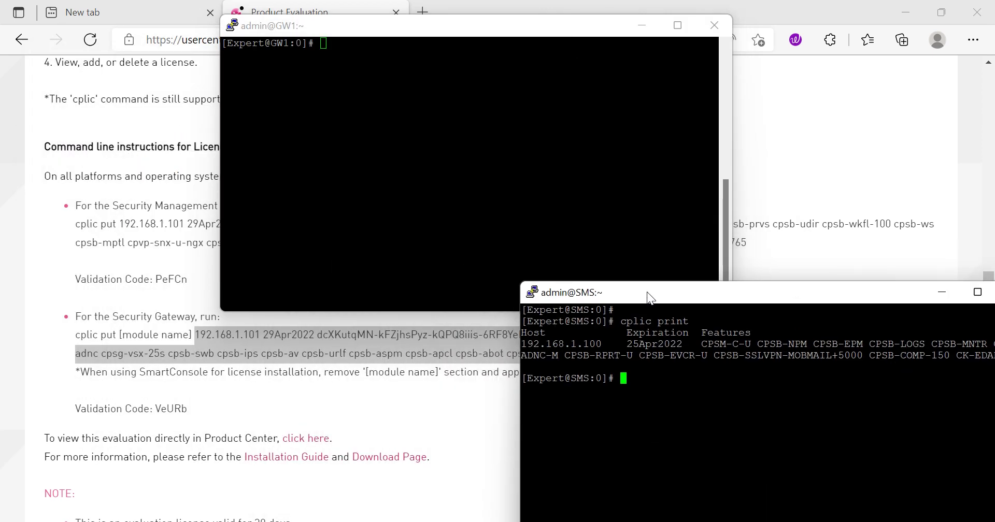
left_click(368, 31)
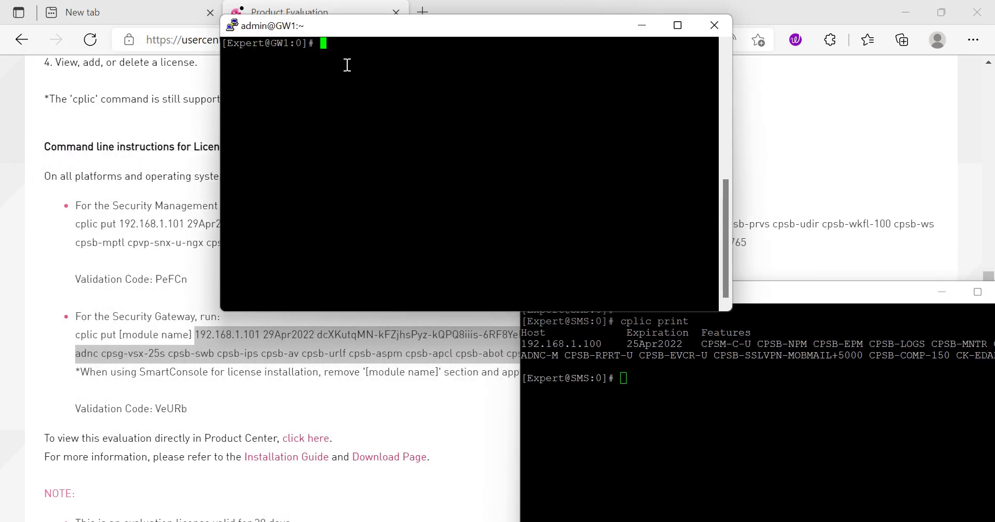
- Run cplic put with the pasted gateway license on GW1
type("cp")
left_click_drag(418, 23, 538, 216)
left_click_drag(527, 176, 503, 100)
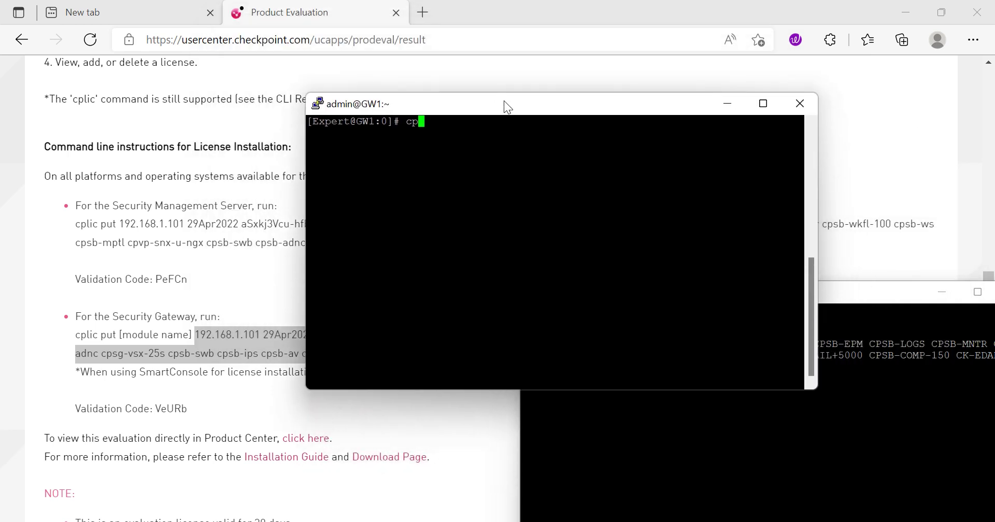
type("lic")
key("BackSpace")
key("BackSpace")
key("BackSpace")
type("lic put")
right_click(481, 123)
key("Return")
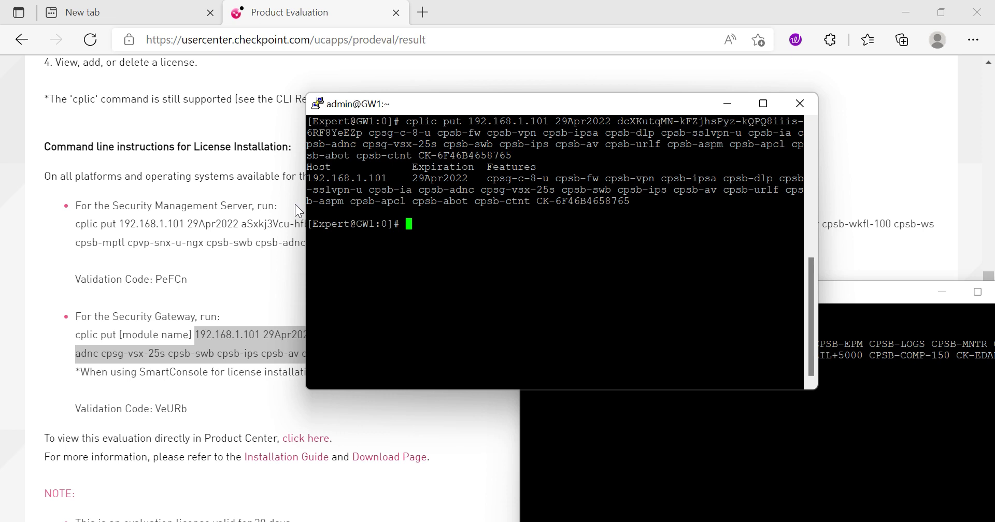
- Widen the terminal and check the license's 29Apr2022 expiration date
left_click_drag(307, 187, 190, 185)
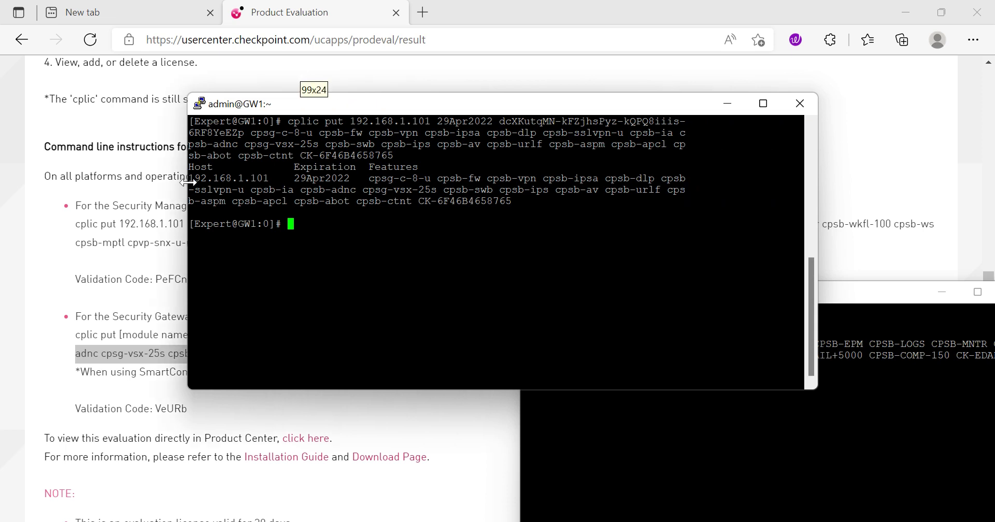
left_click_drag(288, 178, 364, 181)
left_click(335, 238)
- Go back to the evaluation form, change the IP to 192.168.1.110 and request a new evaluation
left_click(848, 85)
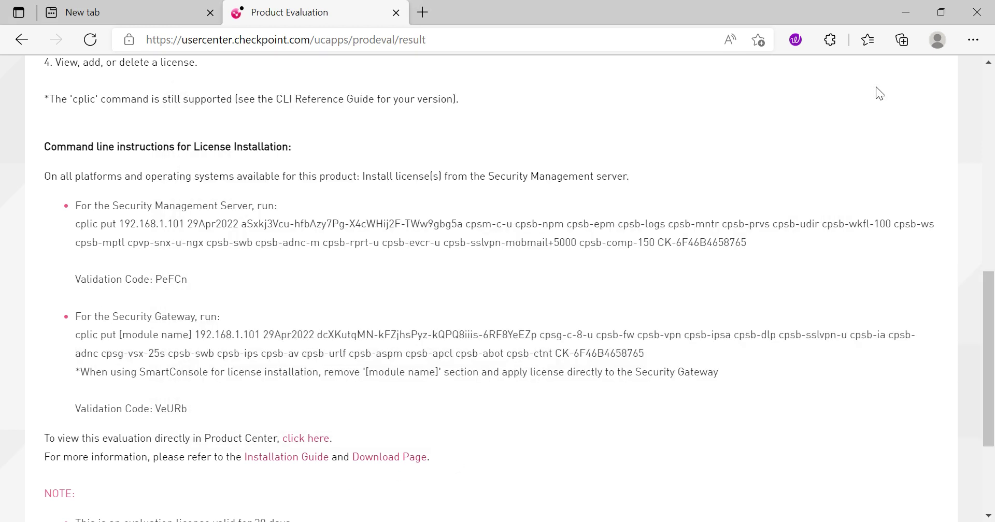
left_click_drag(992, 333, 965, 110)
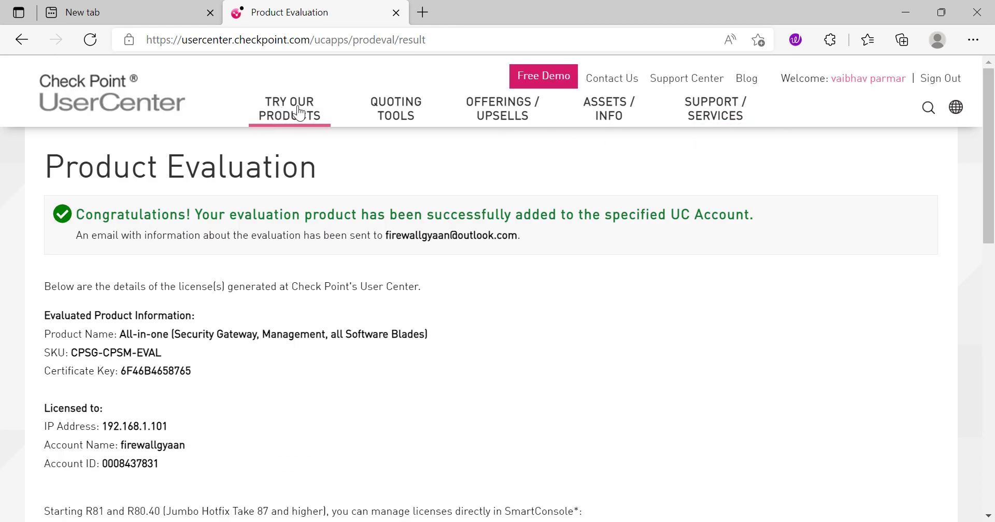
left_click_drag(988, 171, 992, 446)
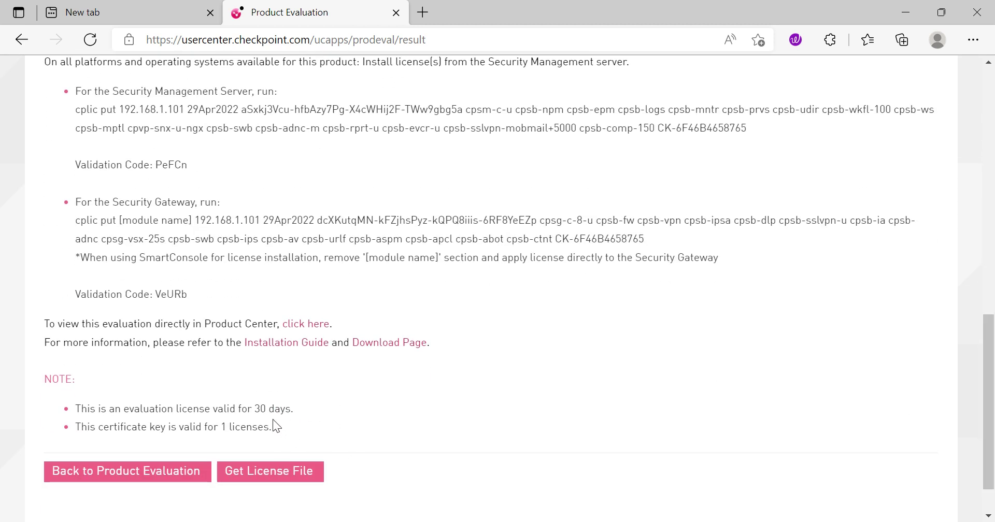
left_click(171, 470)
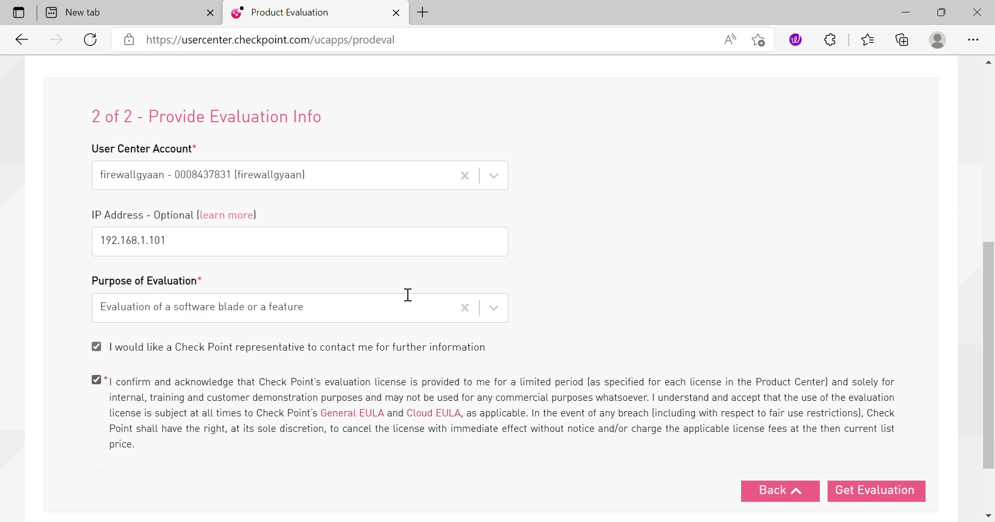
left_click_drag(988, 311, 992, 270)
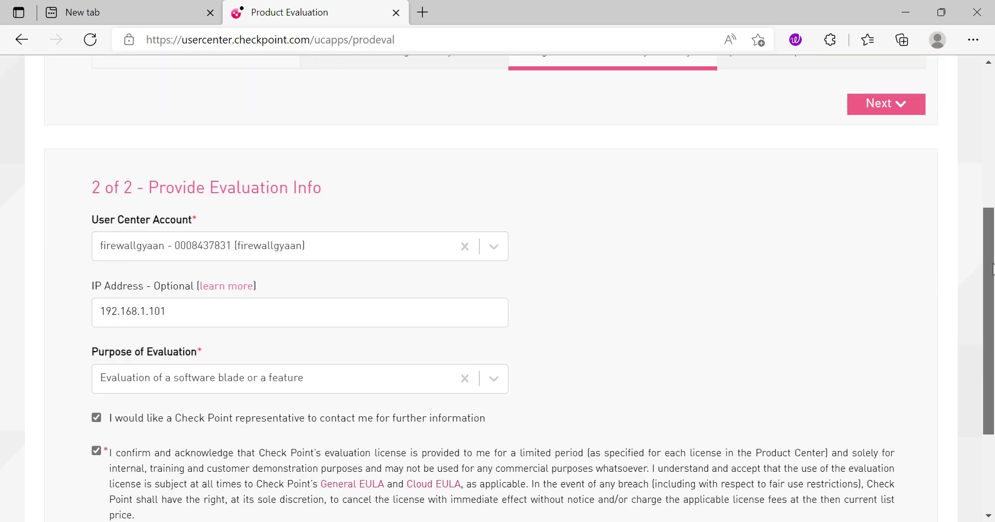
left_click(191, 316)
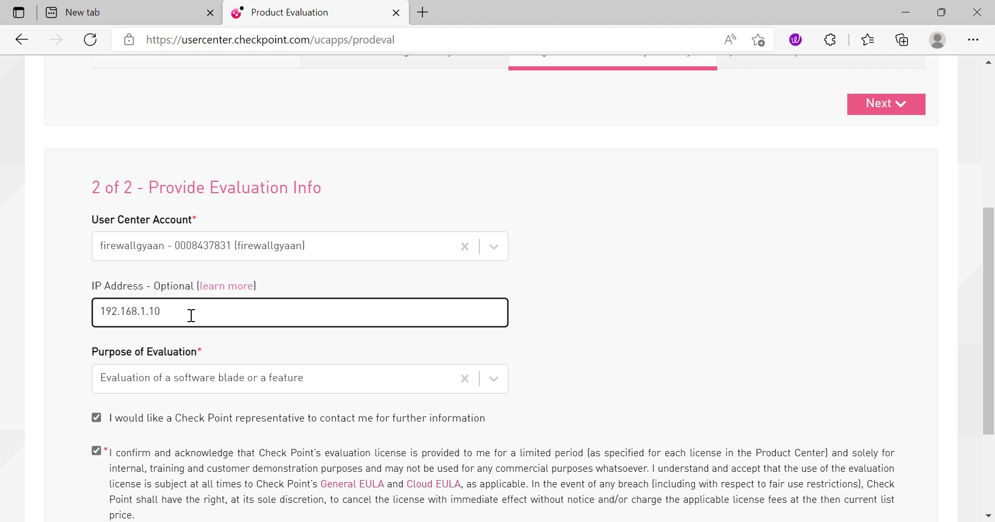
key("BackSpace")
type("10")
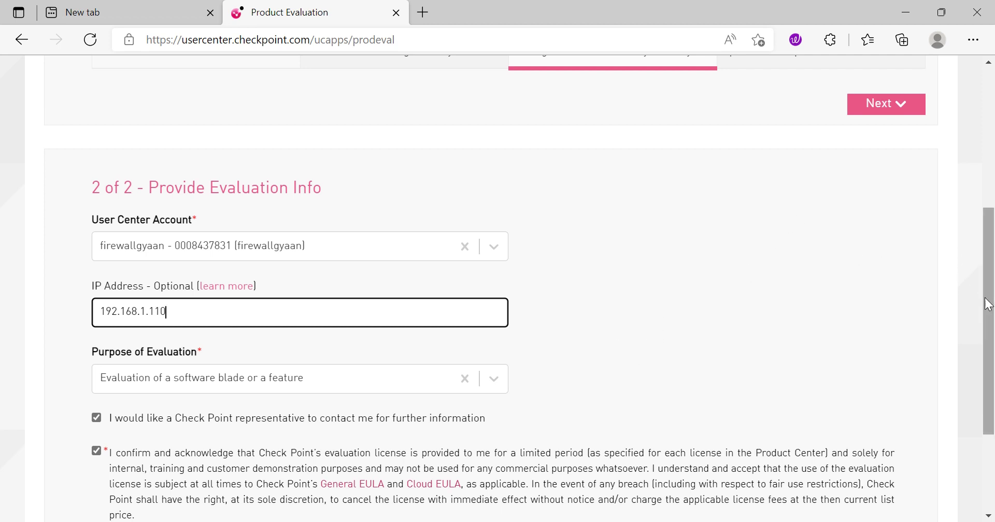
left_click_drag(989, 275, 988, 350)
left_click(869, 409)
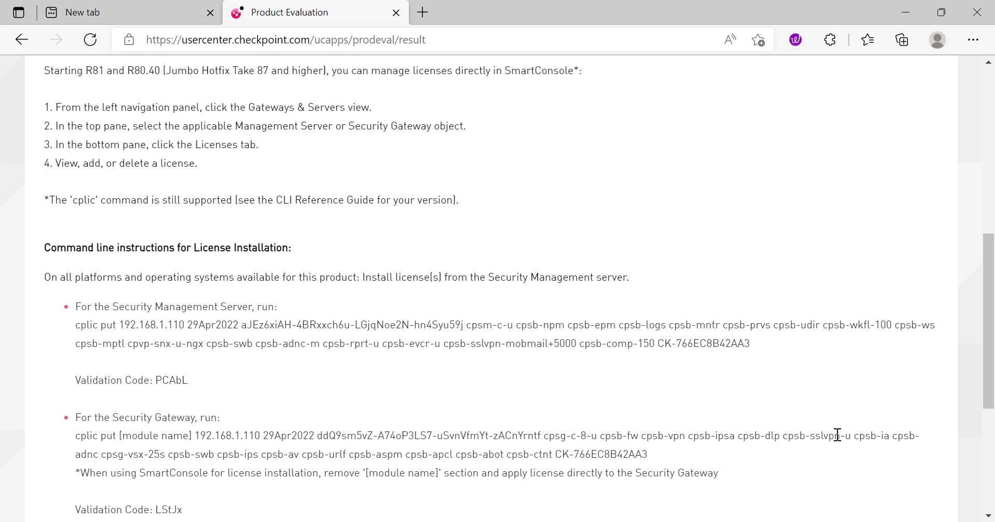
left_click_drag(992, 336, 993, 403)
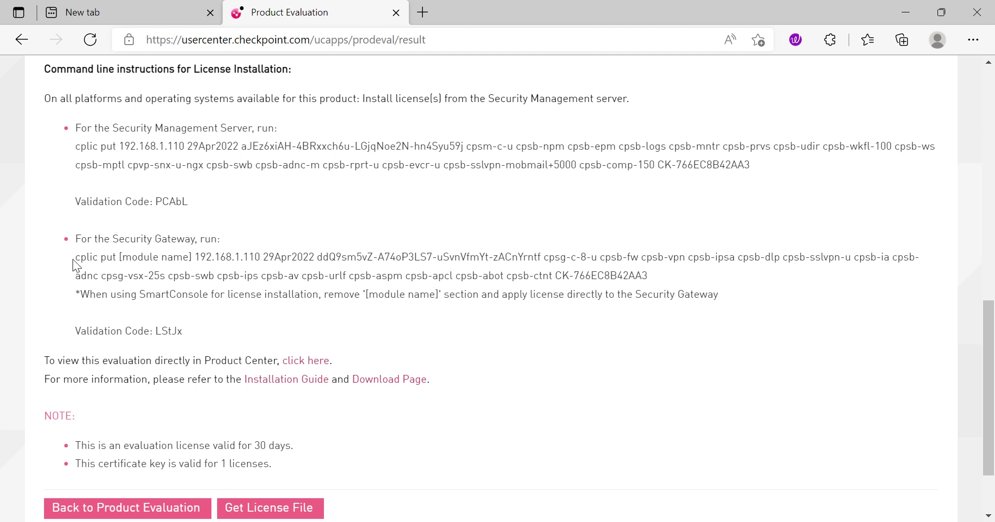
left_click_drag(195, 257, 366, 282)
left_click_drag(529, 284, 671, 280)
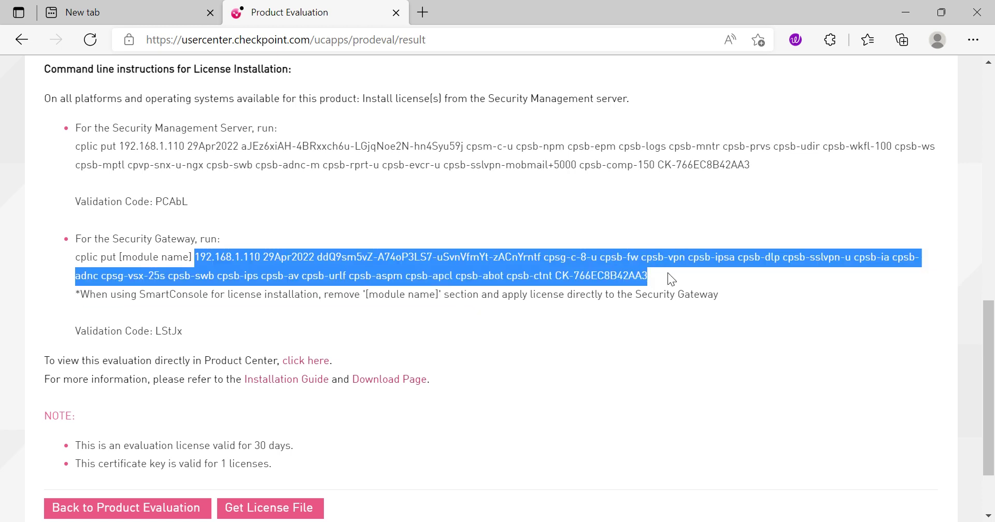
right_click(619, 272)
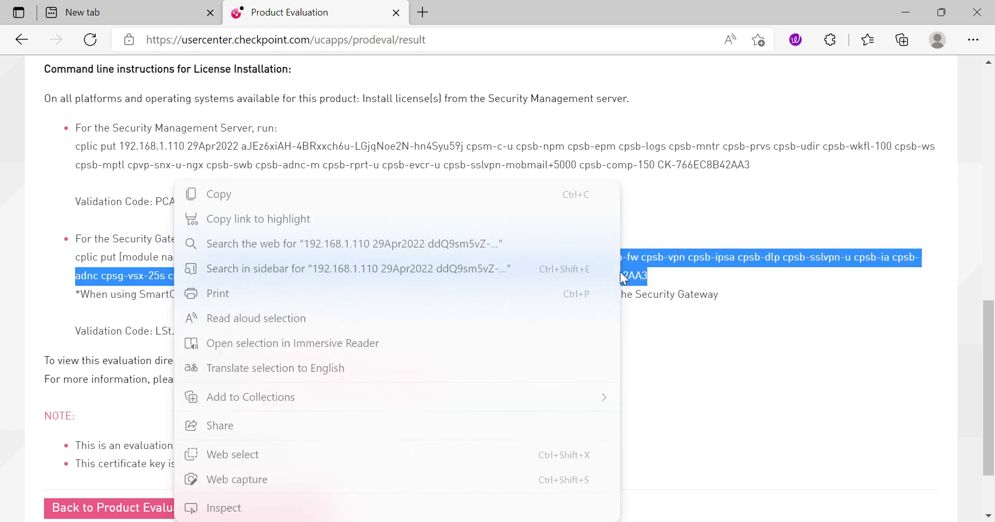
left_click(312, 195)
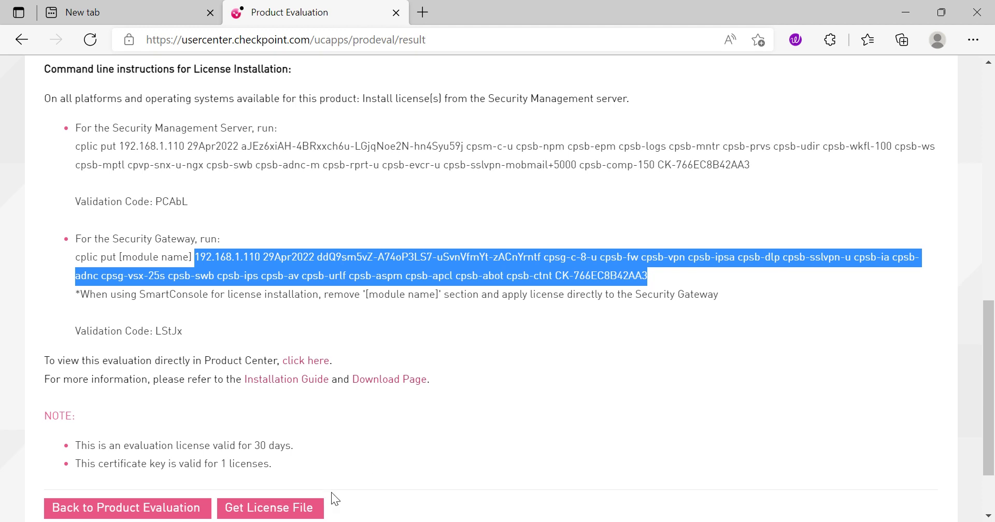
key("alt+Tab")
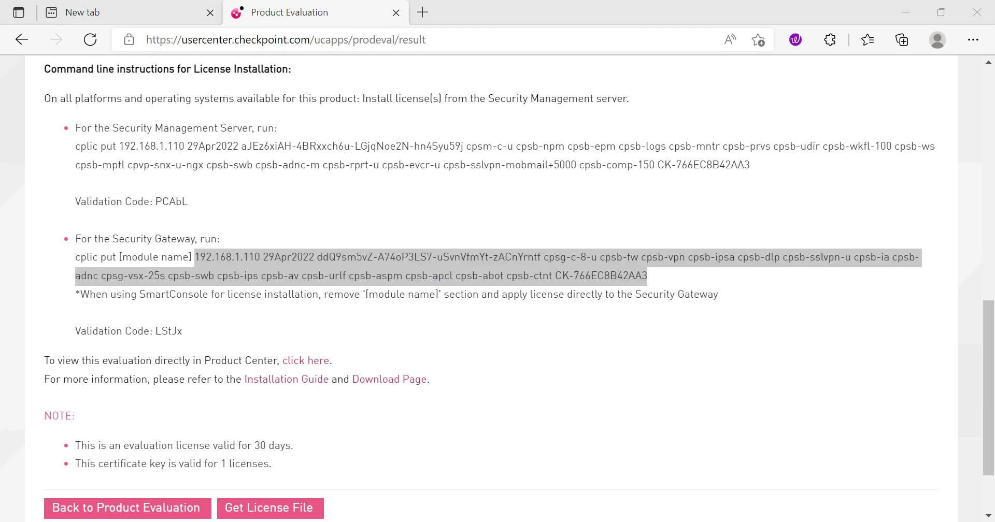
key("super+s")
- Search for and launch PuTTY, then enter 192.168 as the host name
type("tty")
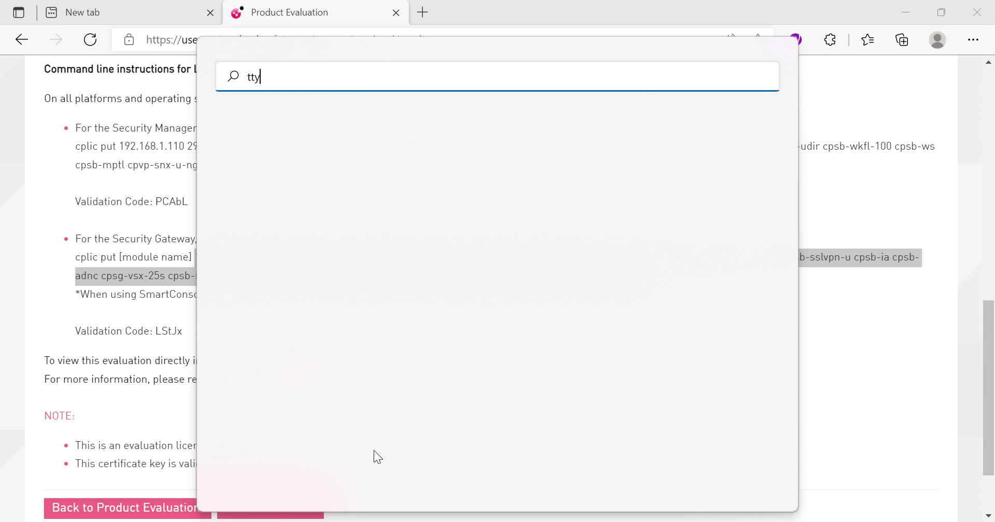
key("BackSpace")
key("BackSpace")
key("BackSpace")
type("puty")
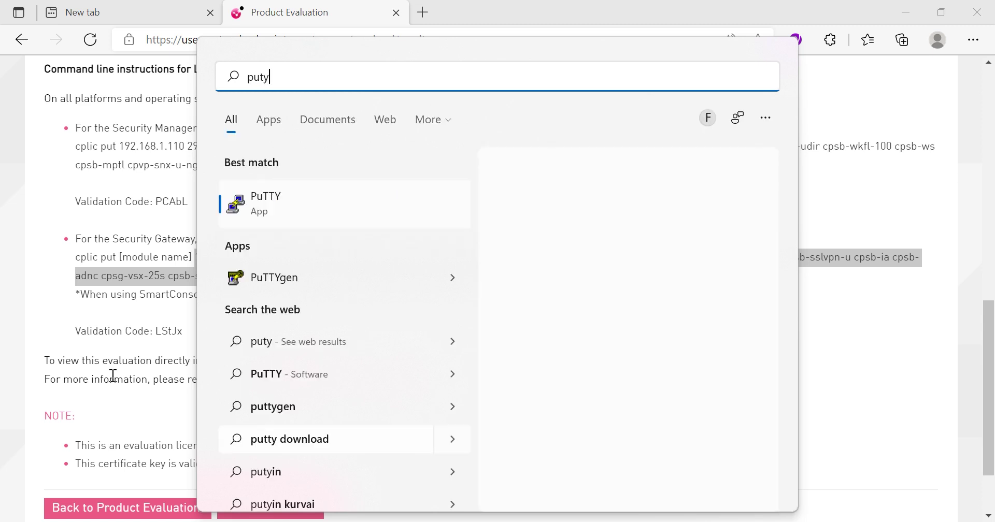
left_click(353, 202)
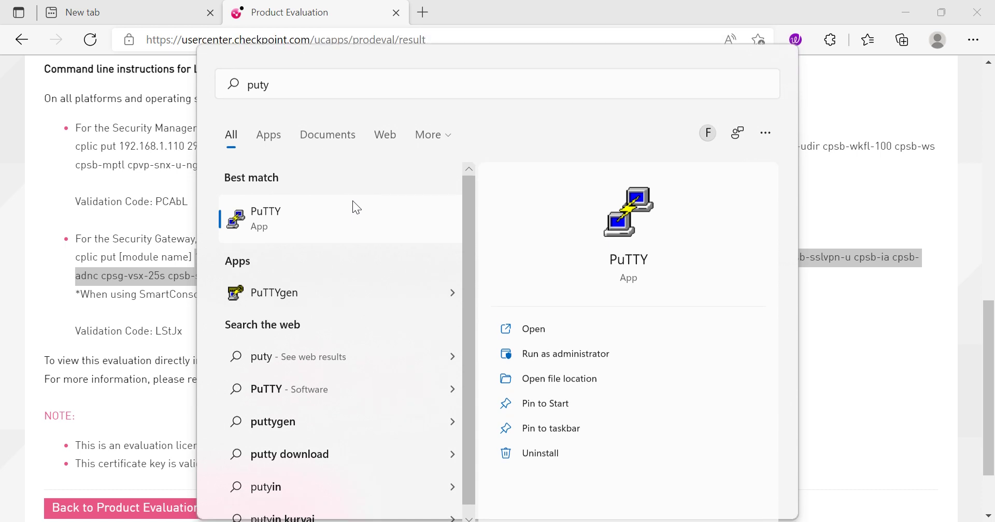
type("192.168")
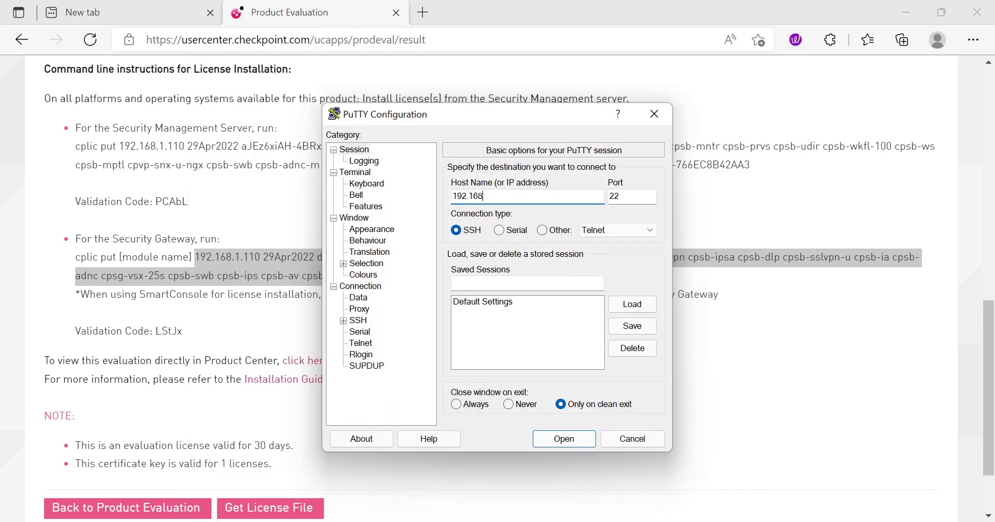
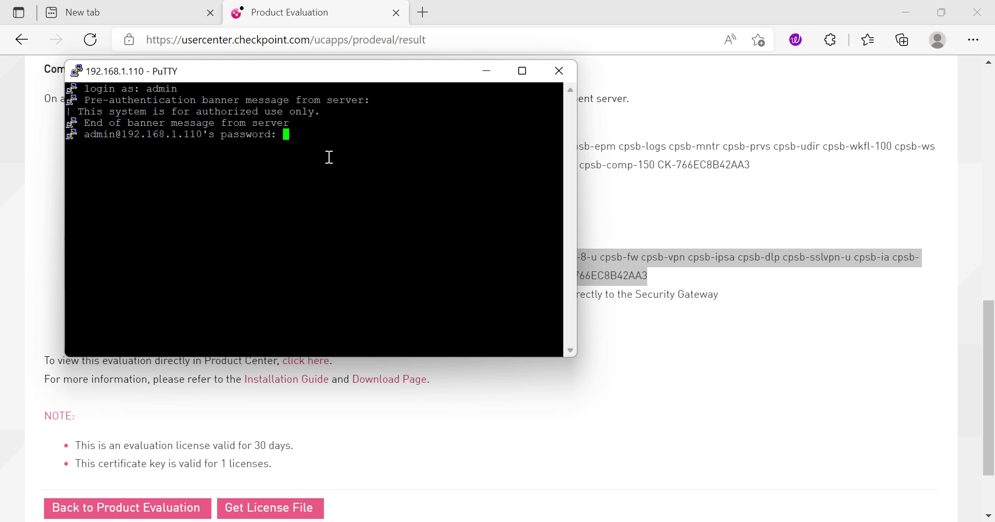
- Log in to GW2 as admin and set a new expert password, entering it twice
key("Return")
type("expert")
key("Return")
type("set ex")
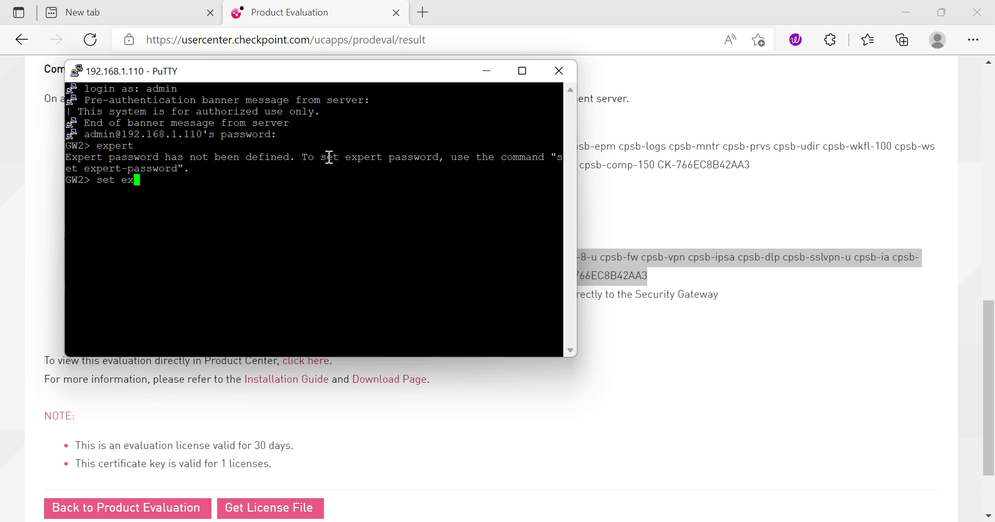
key("Tab")
type("p")
key("Tab")
key("Return")
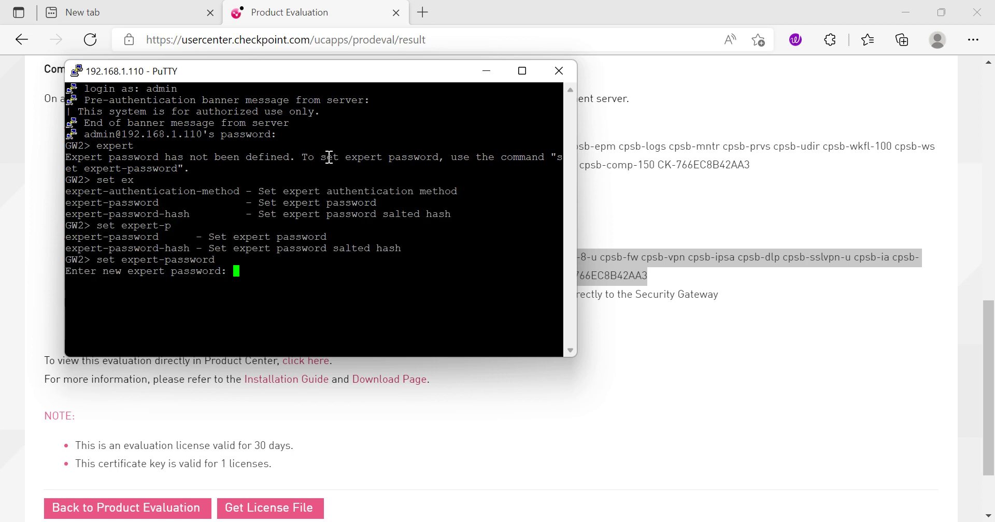
key("Return")
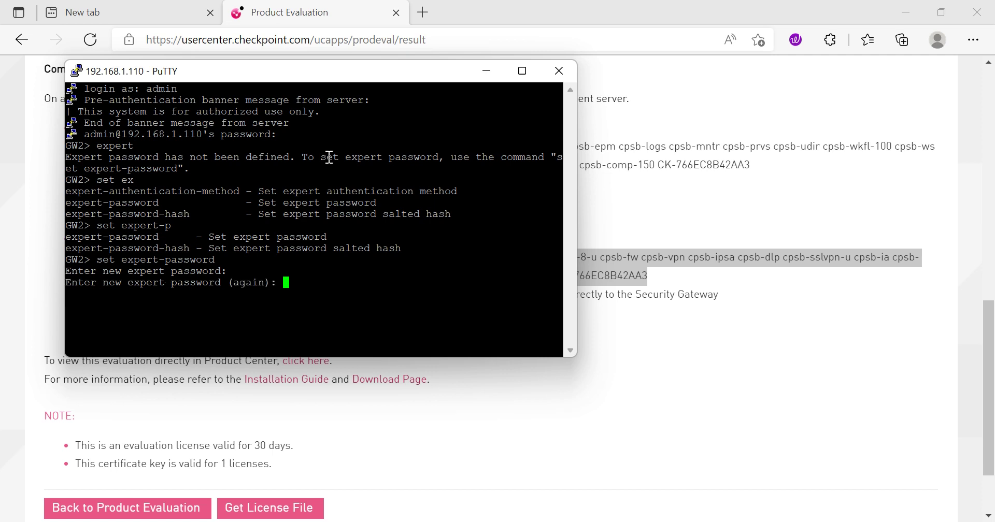
key("Return")
- Enter expert mode with the new password and save the gateway configuration with 'save config'
type("expert")
key("Return")
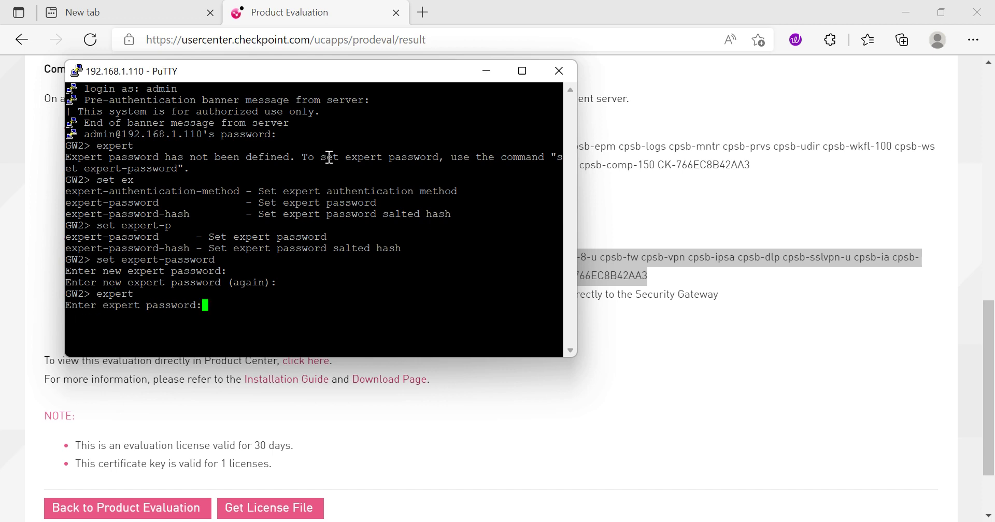
key("Return")
type("ex")
key("BackSpace")
key("BackSpace")
type("save ")
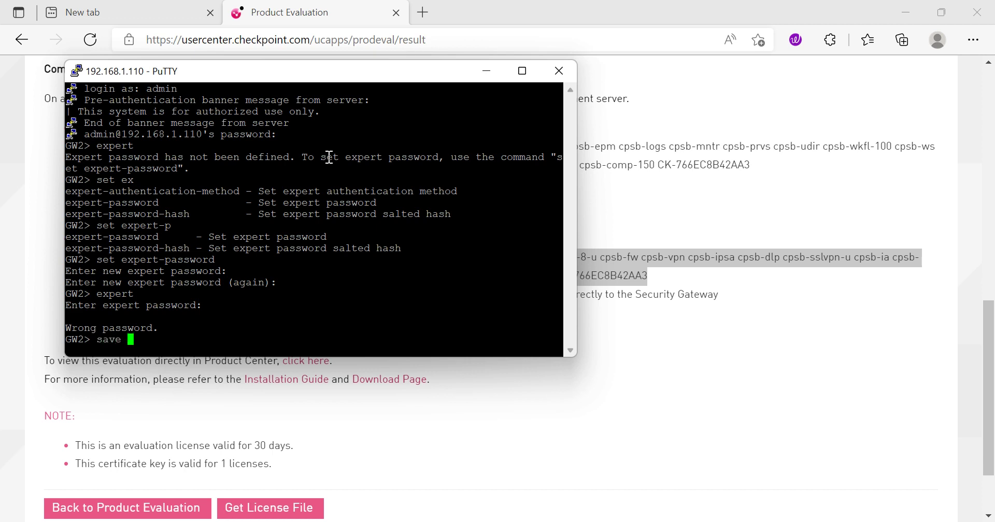
type("conf")
key("Return")
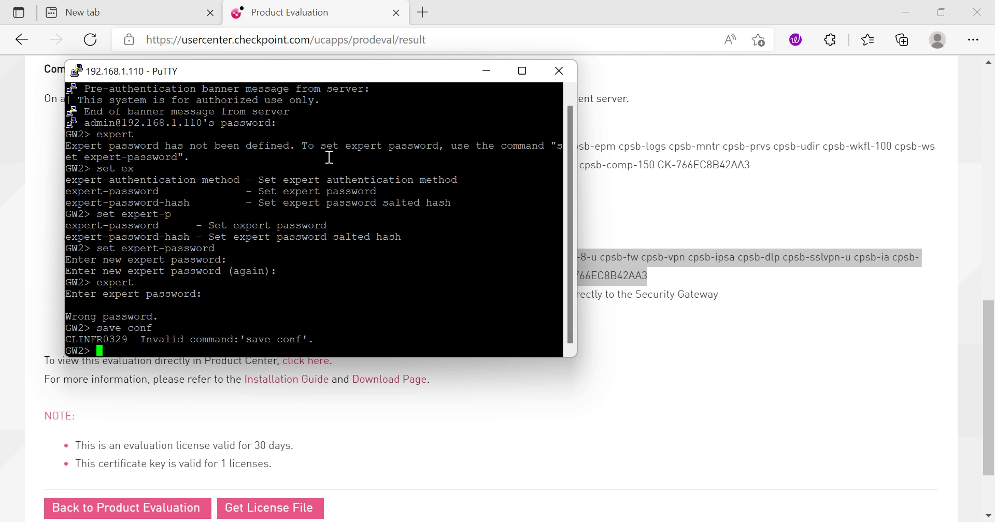
type("save config")
key("Return")
- Switch into expert mode with the expert password and clear the screen
key("Return")
key("Return")
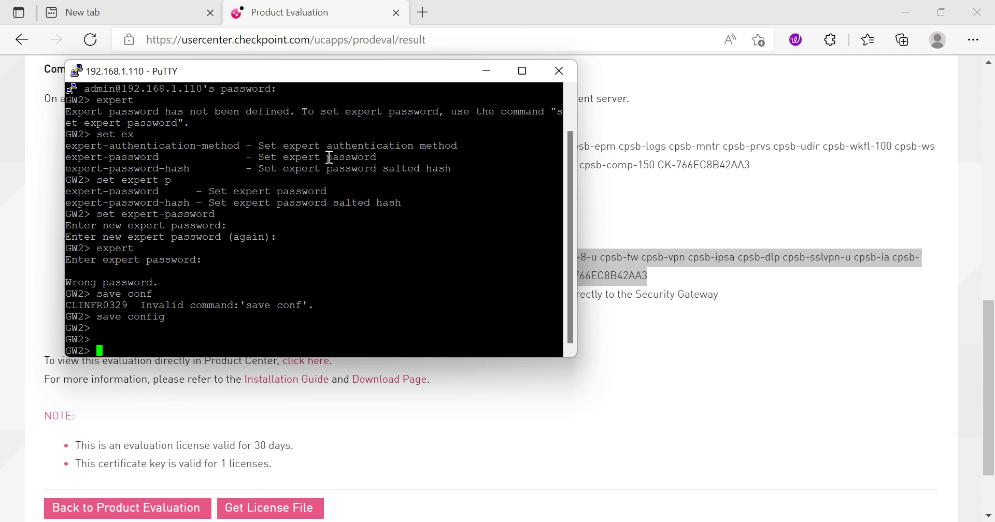
type("expert")
key("Return")
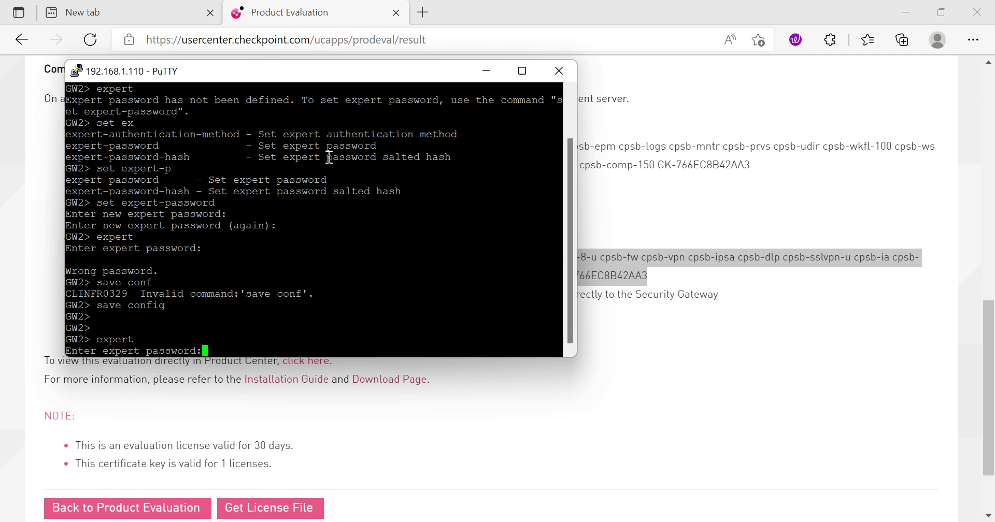
key("Return")
key("Return")
key("Return")
key("Return")
type("cleatr")
key("Return")
type("clear")
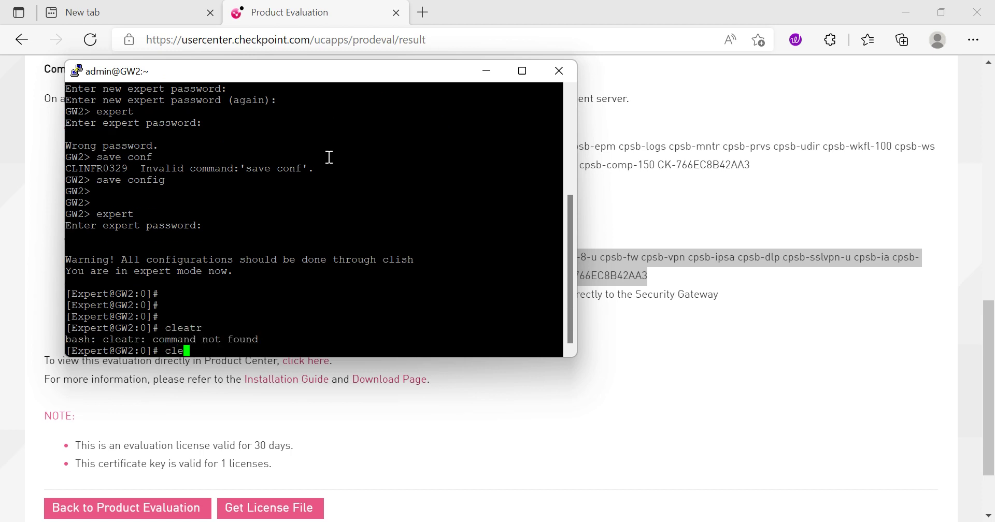
key("Return")
key("Return")
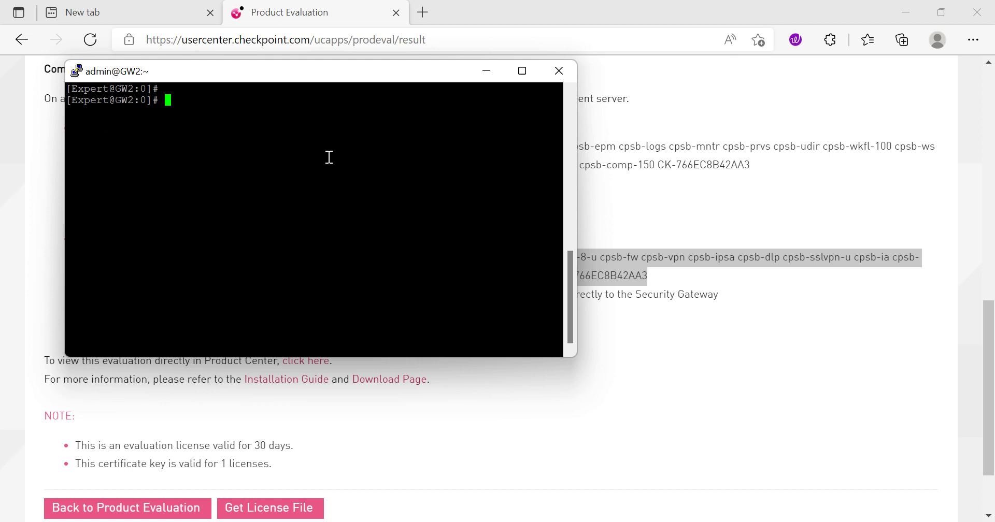
- Install the evaluation license with 'cplic put' and the pasted license string, noting the 29Apr2022 expiry
type("cplic put")
right_click(329, 157)
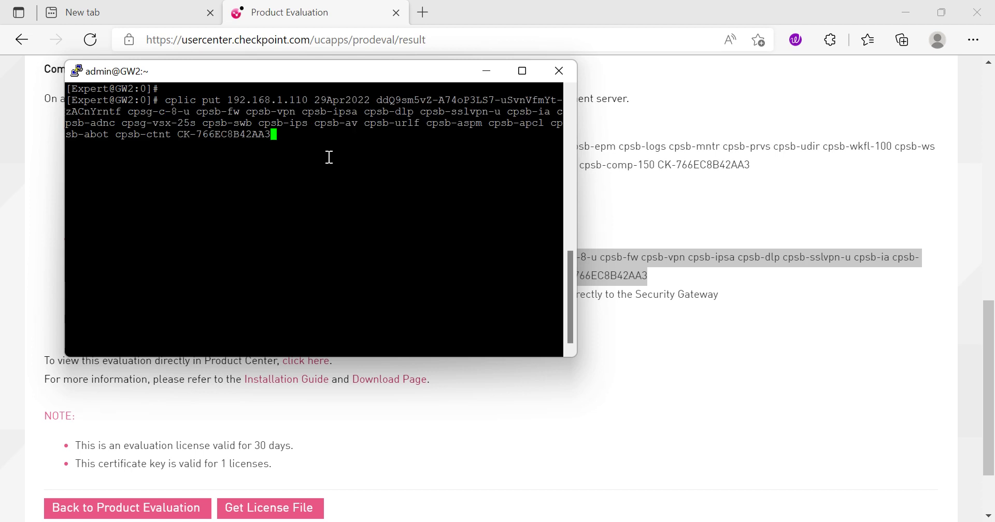
key("Return")
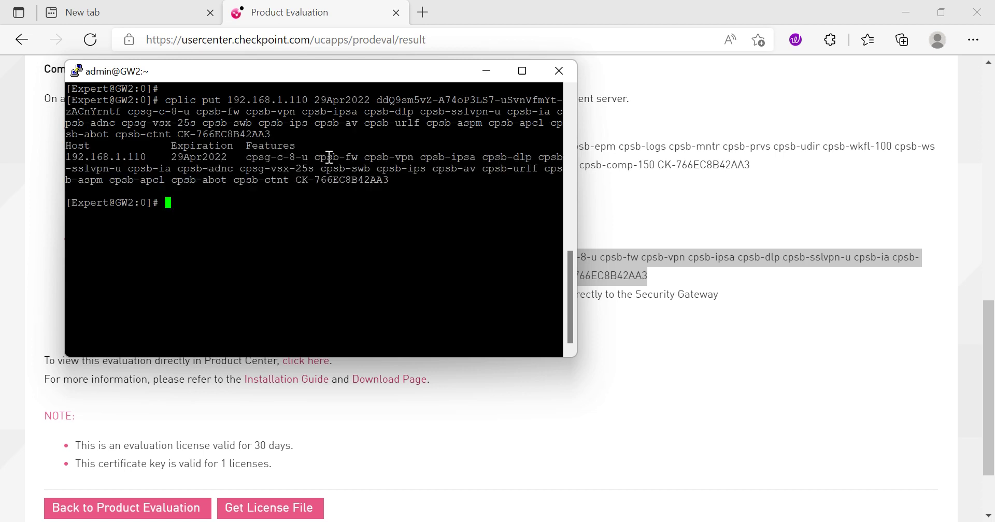
key("Return")
key("Return")
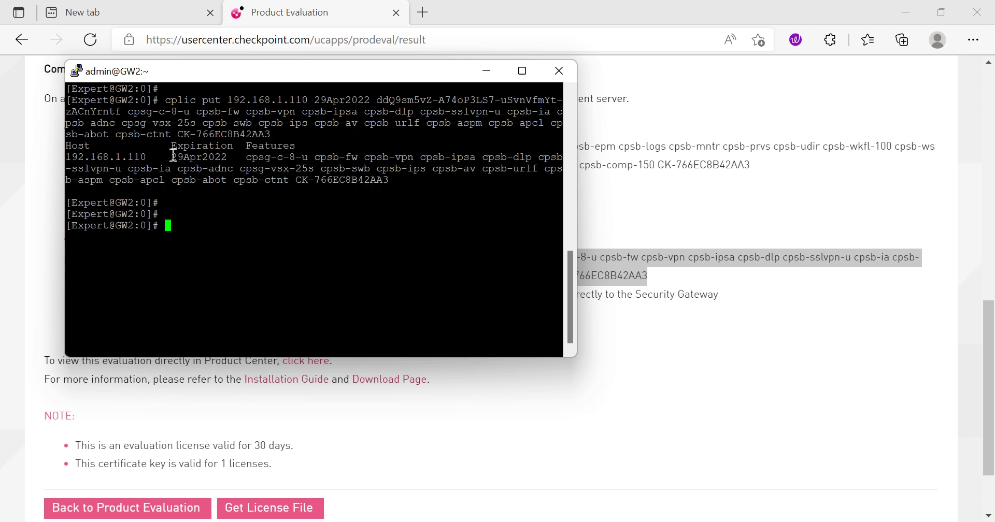
left_click_drag(173, 156, 227, 155)
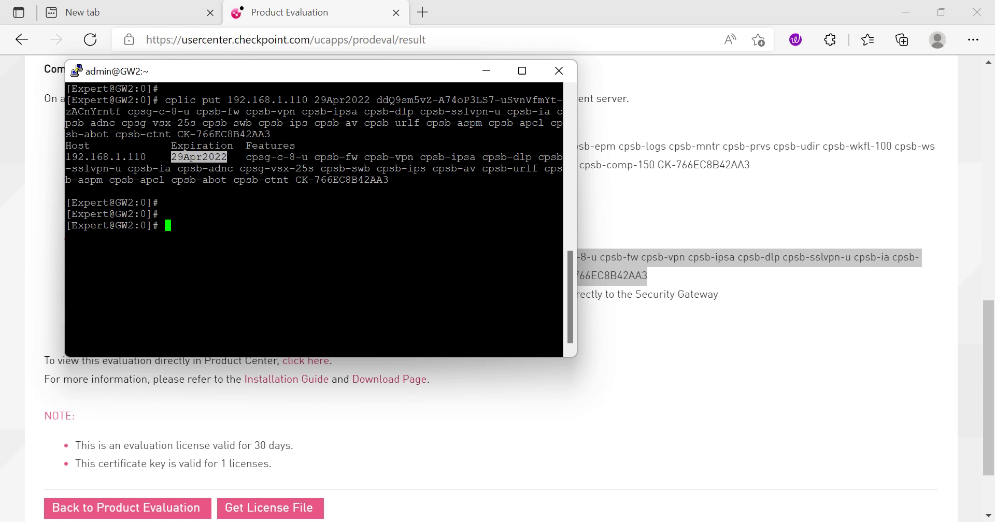
left_click(710, 217)
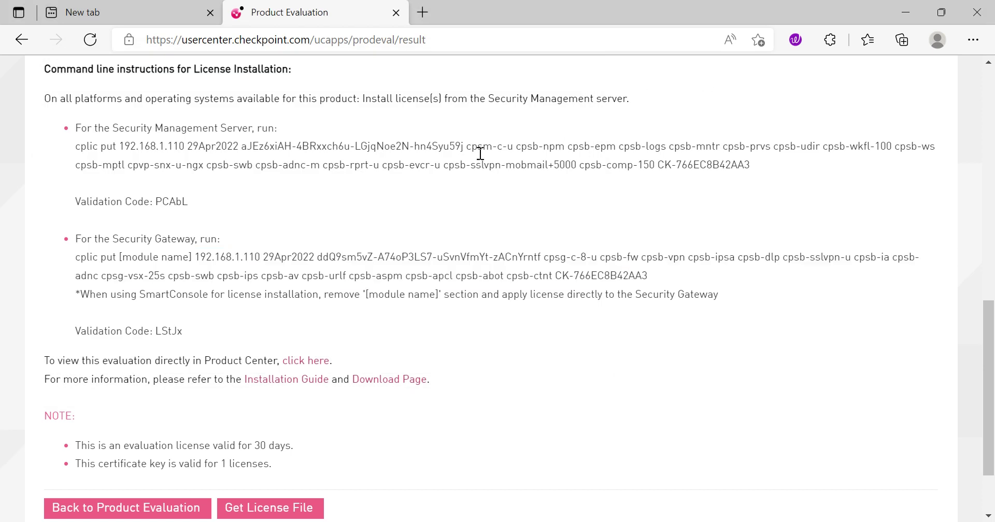
- Log in to SmartConsole on management server 192.168.1.100 with the admin password
left_click(910, 14)
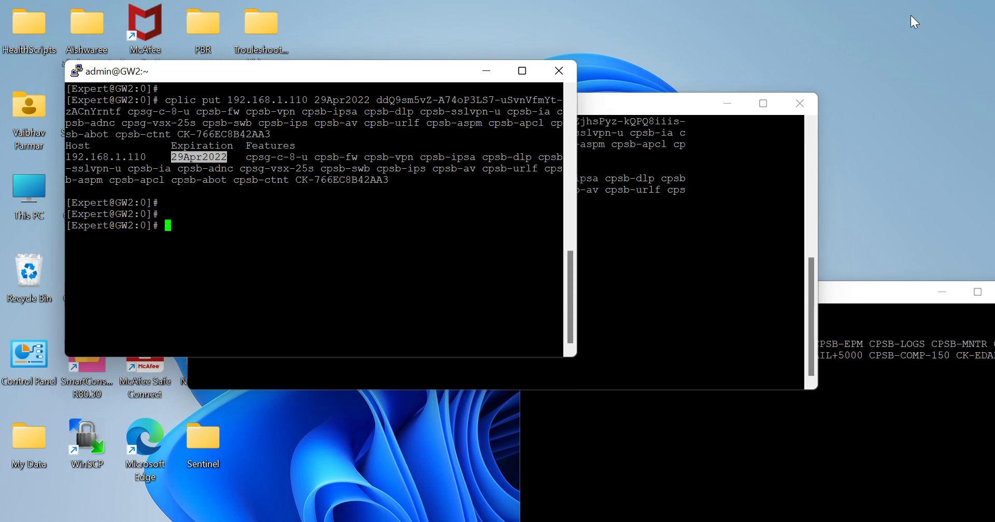
left_click(487, 76)
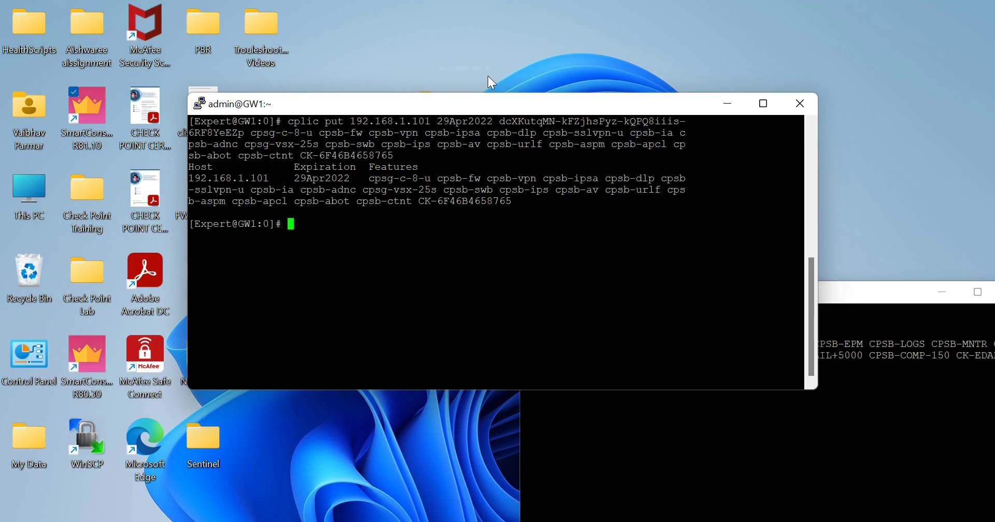
left_click(726, 104)
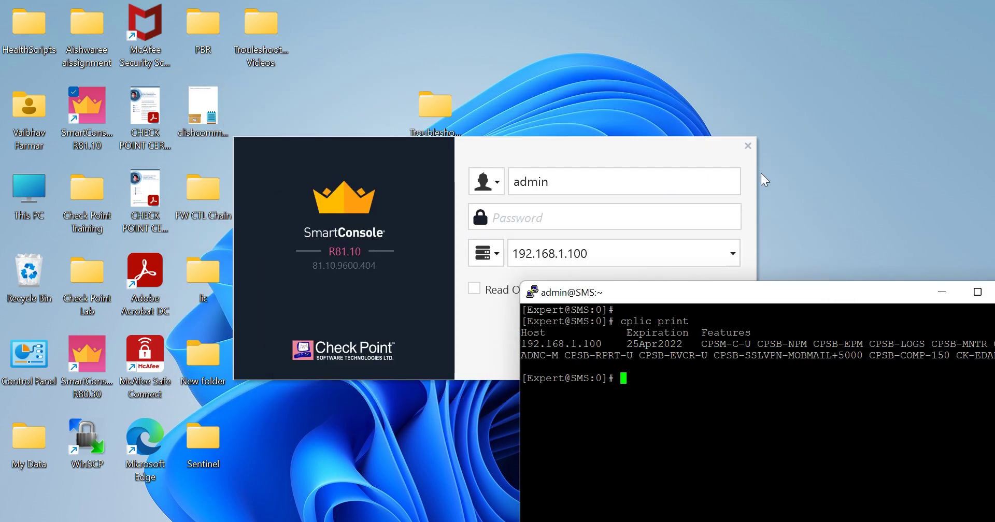
left_click(627, 217)
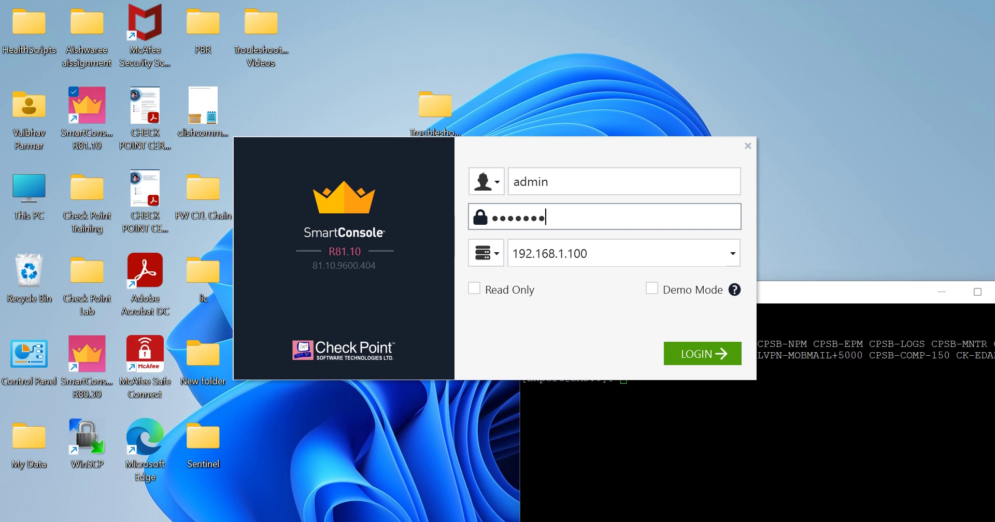
left_click(713, 354)
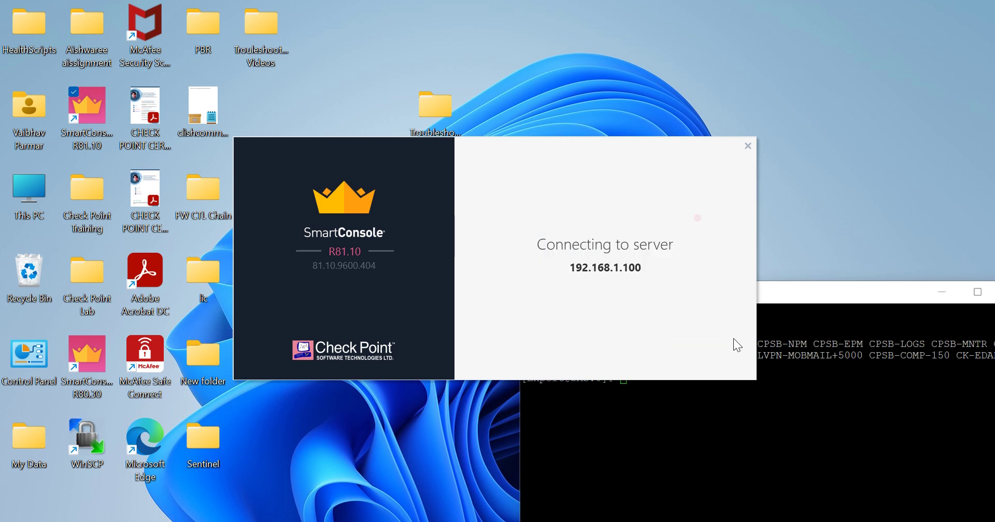
left_click_drag(878, 299, 637, 342)
left_click(700, 337)
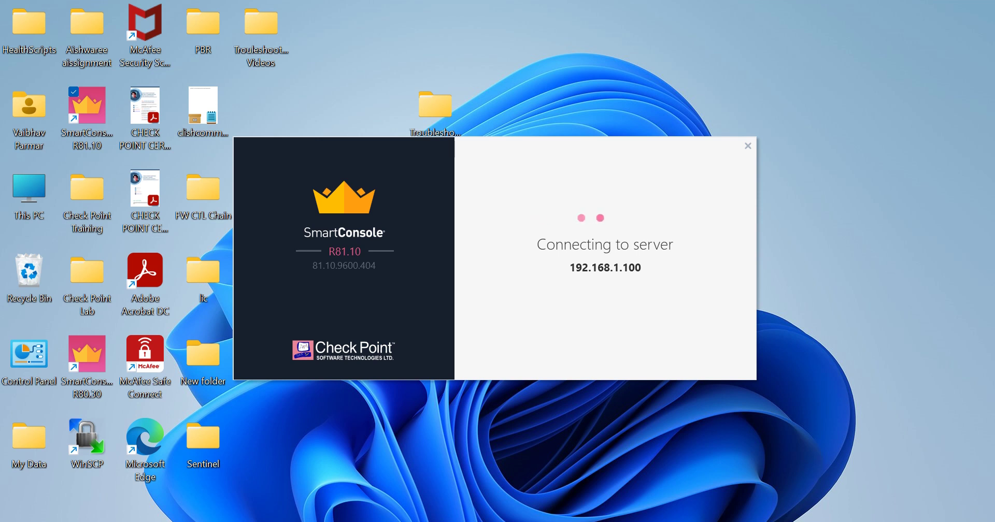
- Return to the SMS terminal session and enter expert mode with the expert password
mouse_move(679, 518)
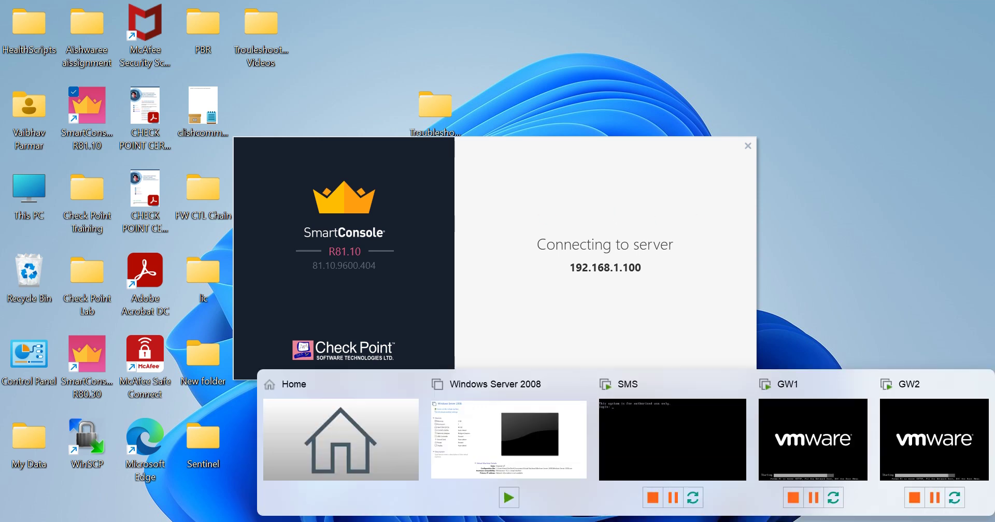
left_click(461, 439)
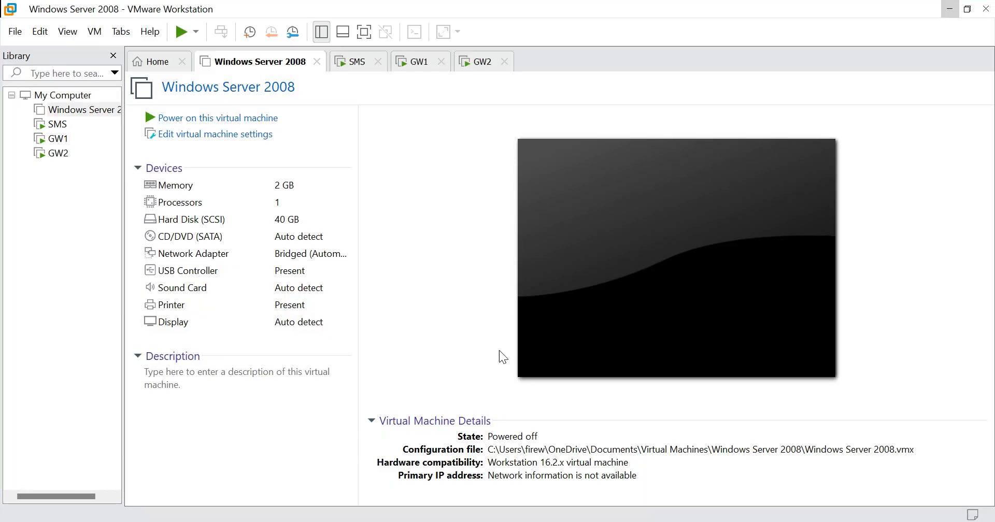
mouse_move(726, 519)
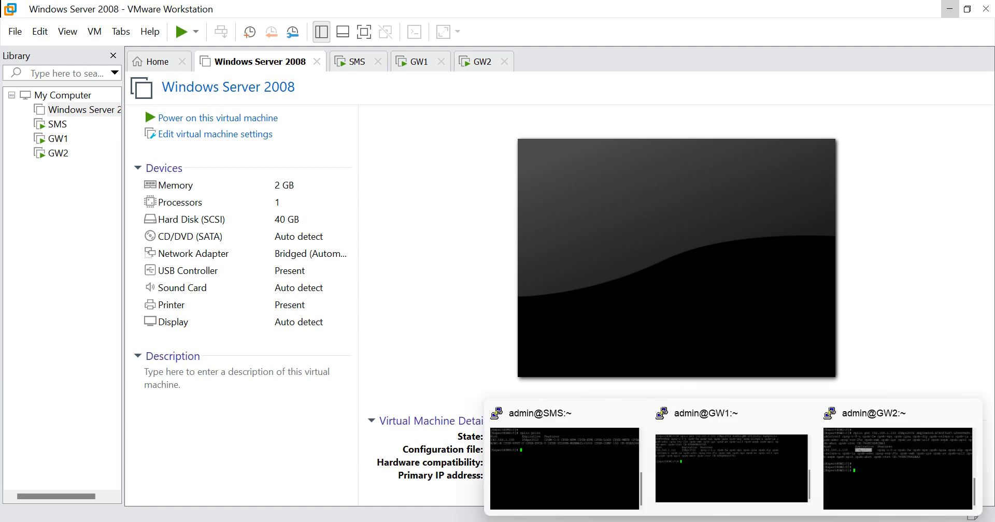
left_click(582, 477)
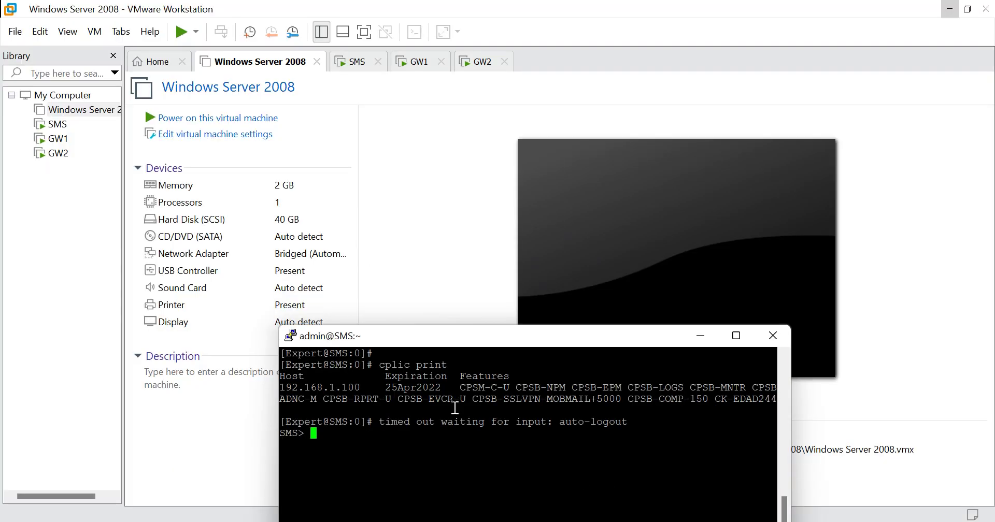
key("Return")
key("Return")
type("expert")
key("Return")
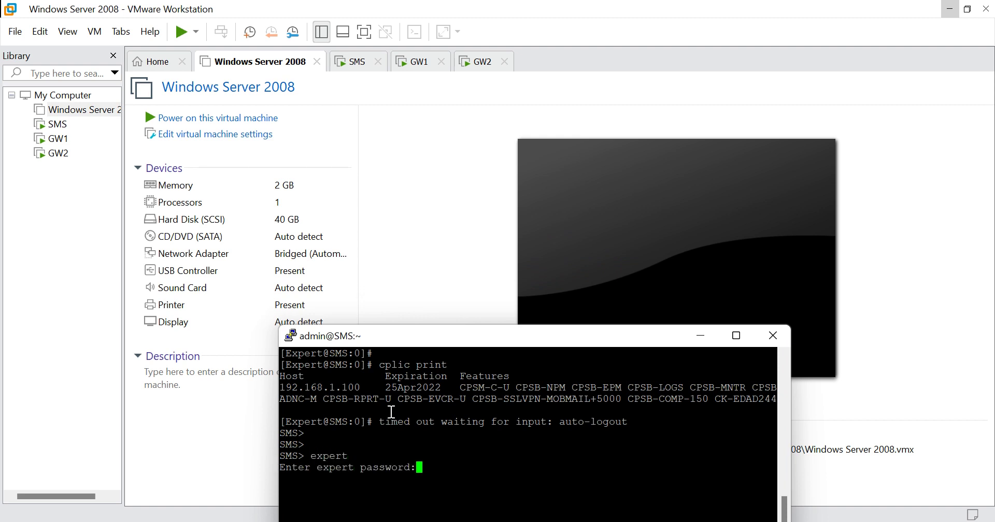
key("Return")
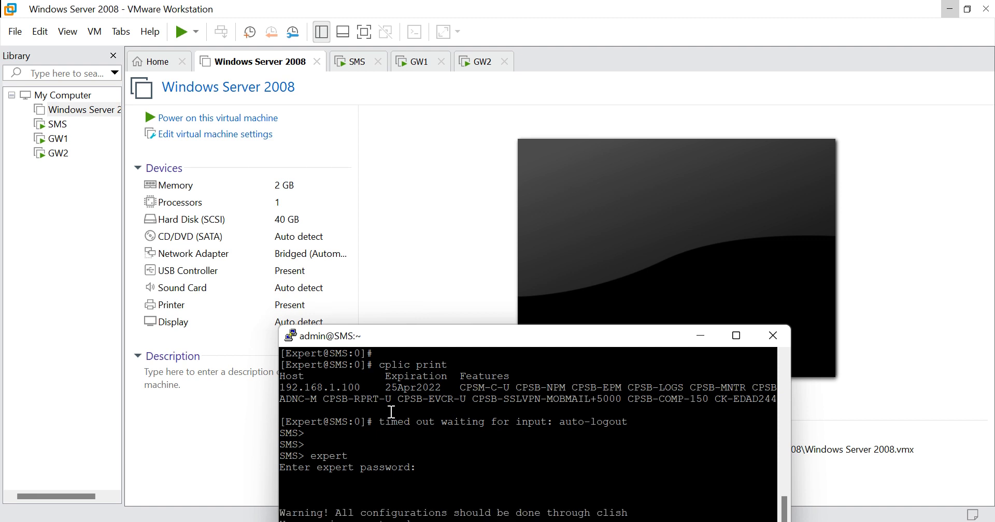
- Check the server's uptime, clear the screen, and list running processes with 'cpwd_admin list'
left_click_drag(503, 336, 472, 201)
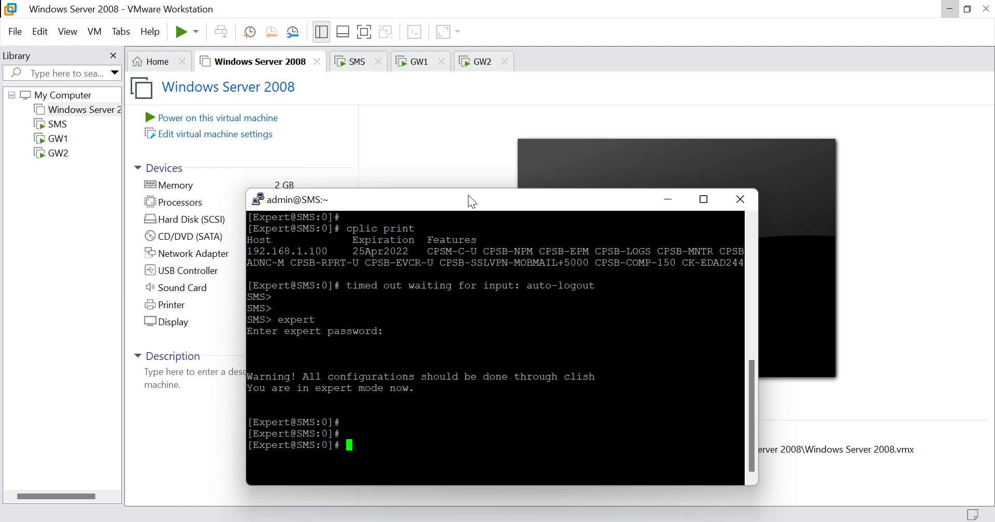
type("uptime")
key("Return")
key("Return")
key("Return")
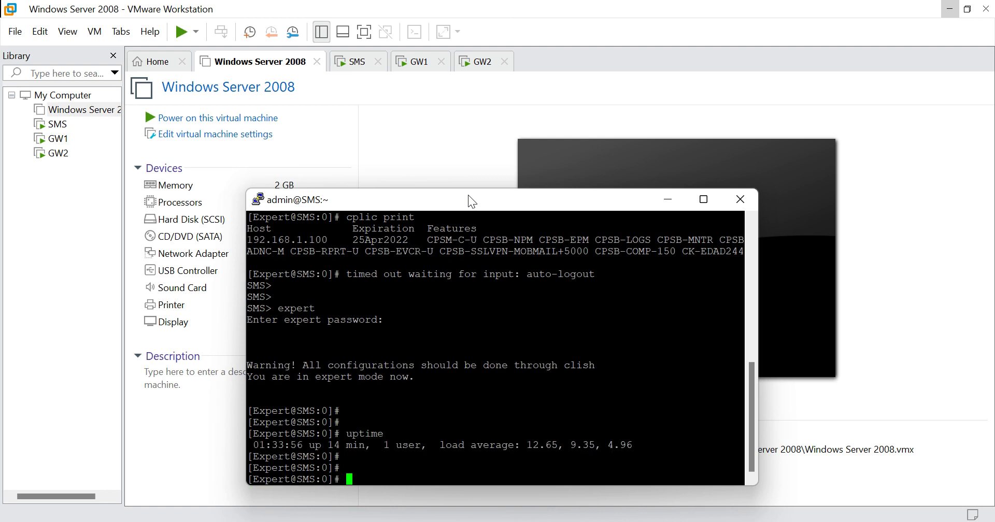
left_click_drag(492, 196, 497, 81)
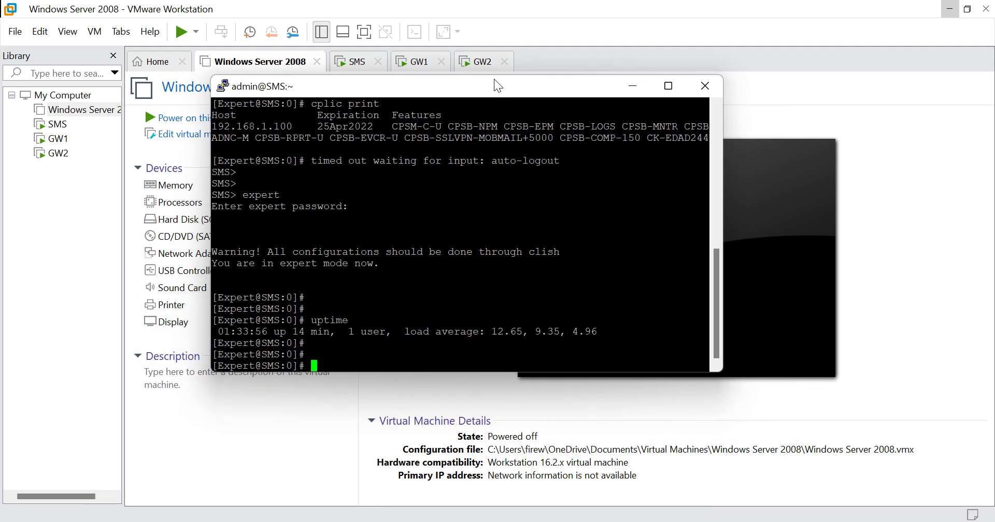
type("clear")
key("Return")
type("cpwd")
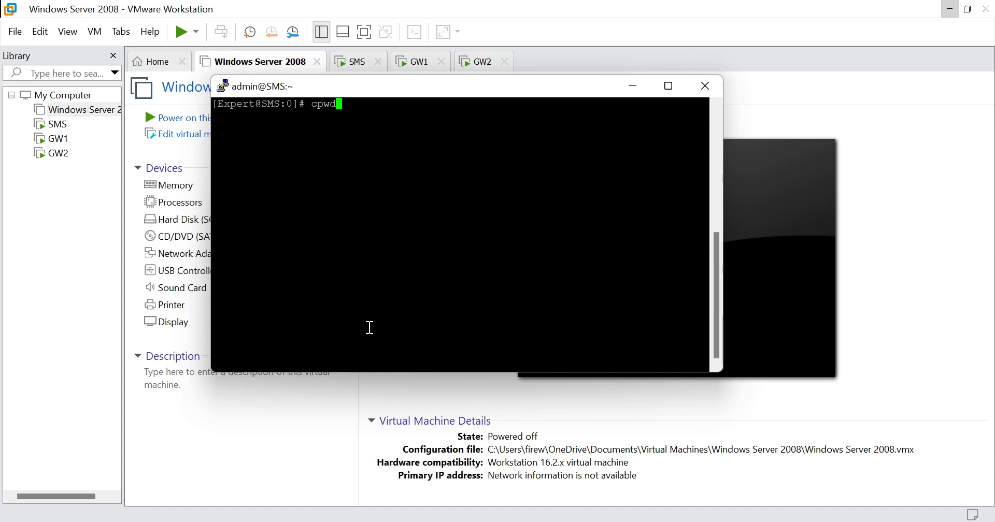
type("_admin list")
key("Return")
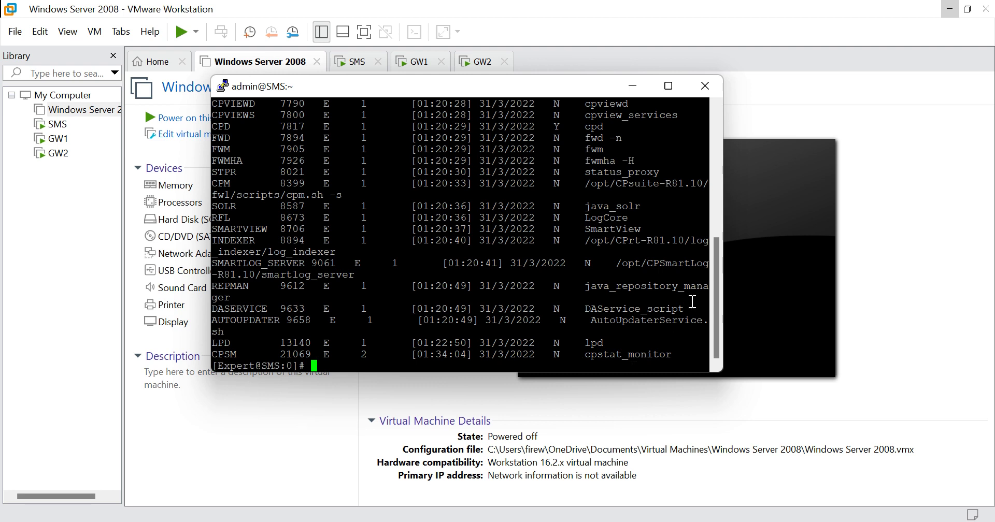
left_click_drag(719, 336, 726, 435)
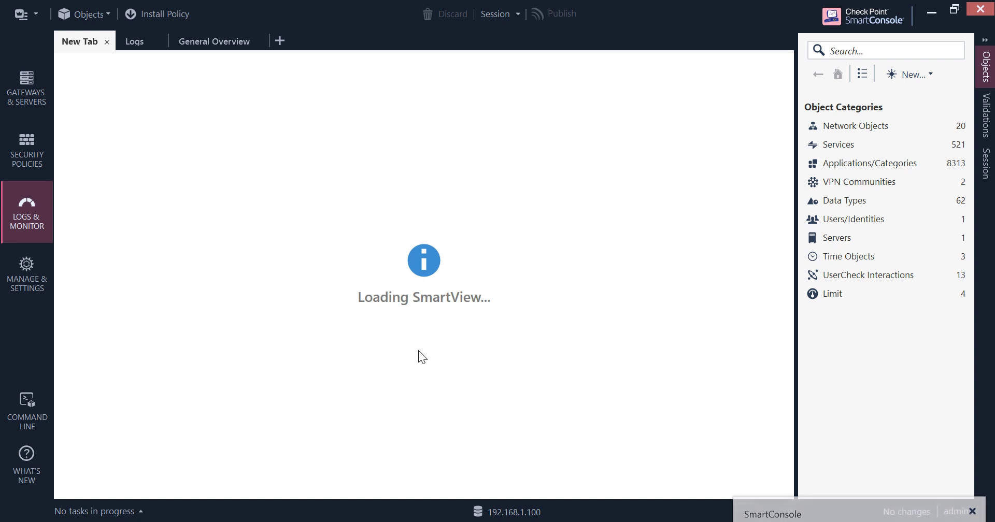
- Dismiss the SmartConsole startup notification and switch to the Gateways & Servers view
left_click(972, 512)
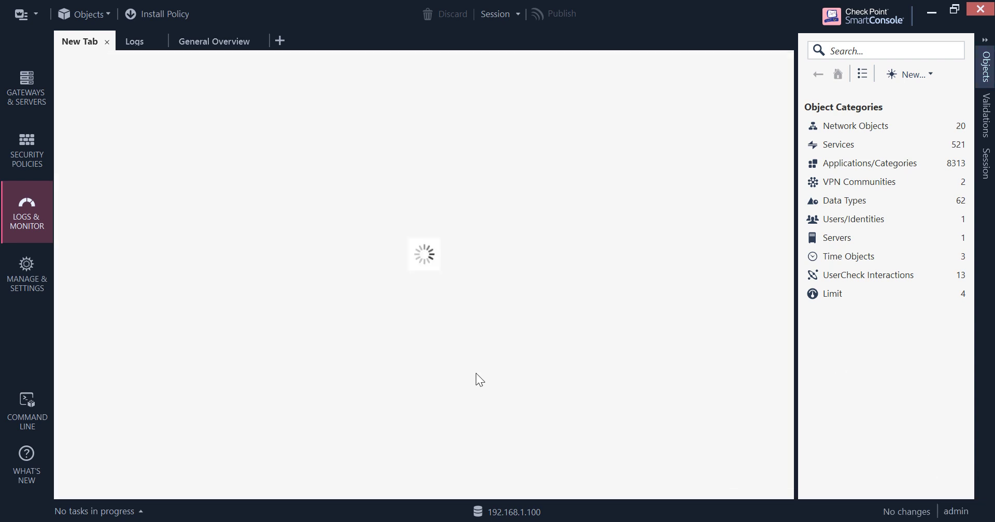
left_click(28, 96)
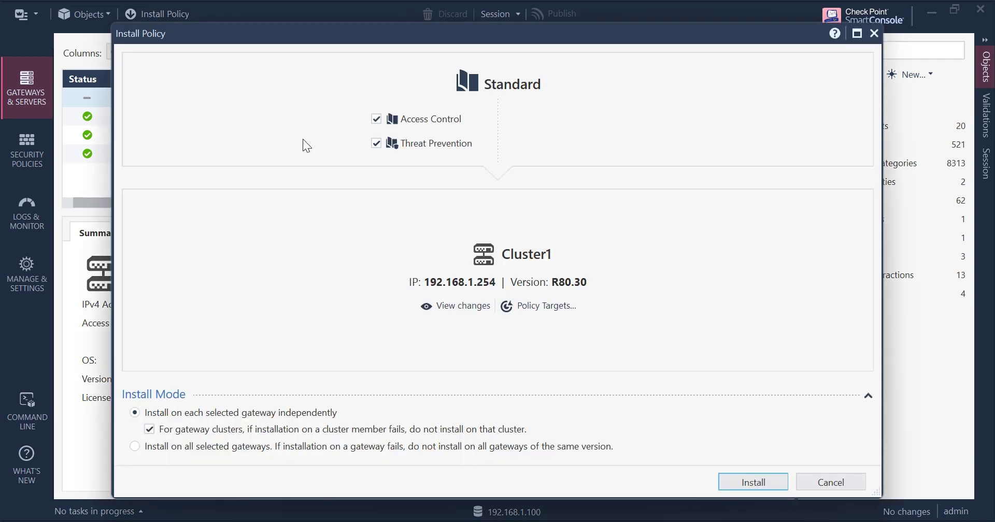
- Exclude Threat Prevention and install the Standard policy's Access Control on Cluster1
left_click(382, 145)
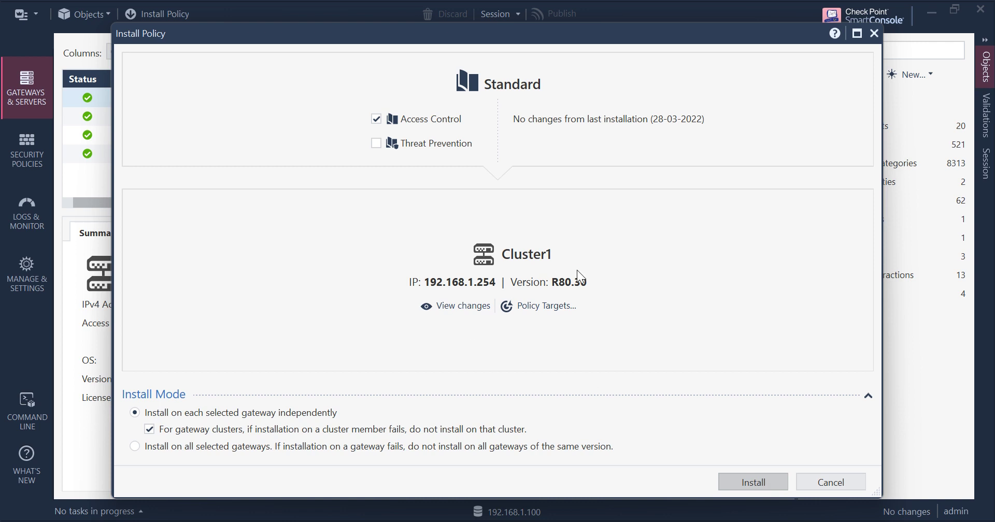
key("Return")
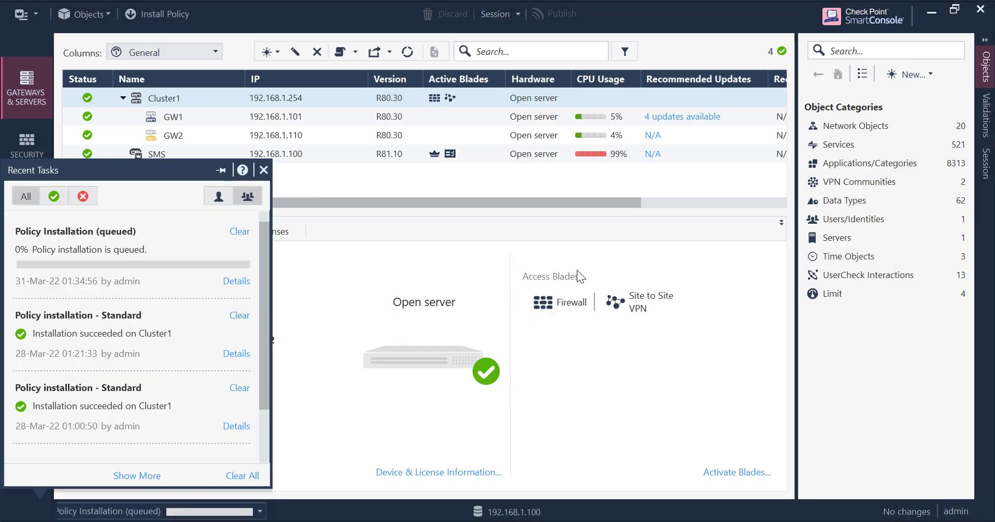
left_click(301, 326)
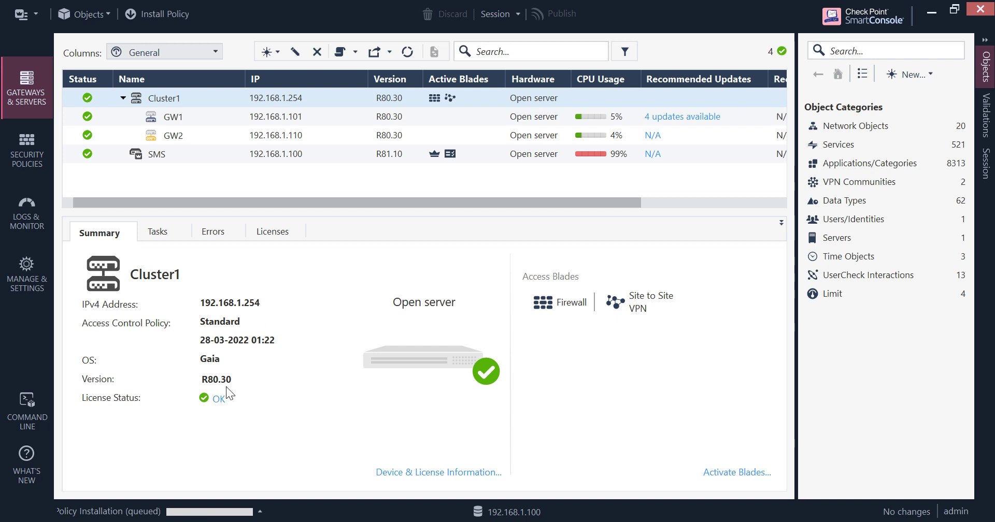
left_click(259, 511)
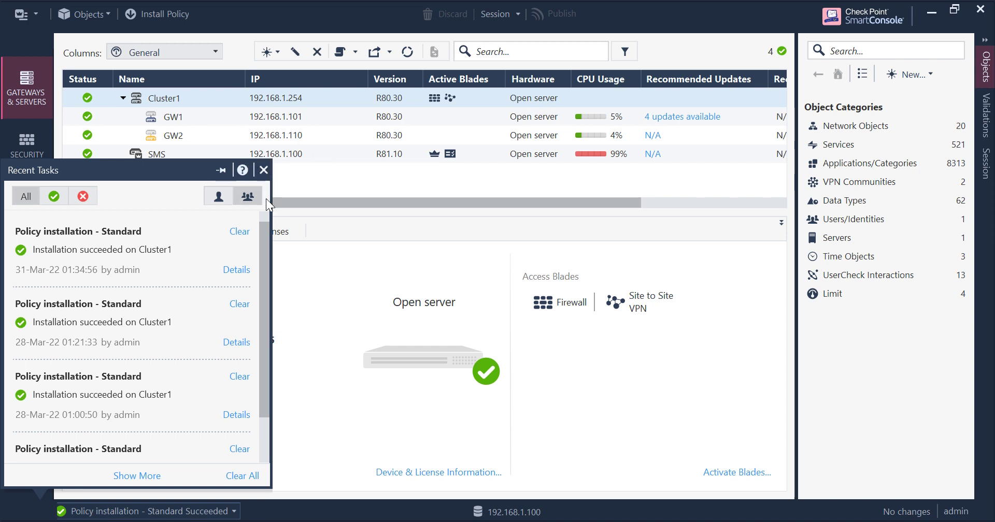
left_click(263, 170)
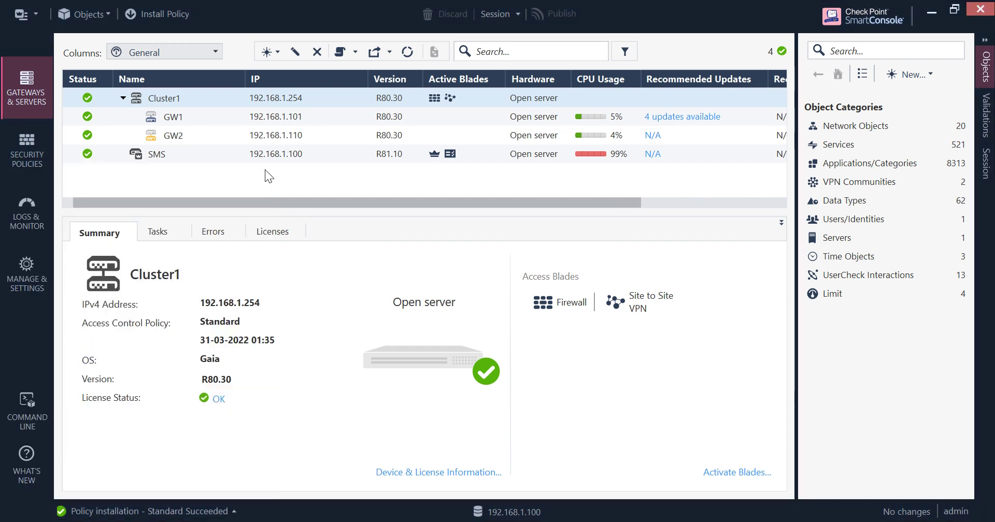